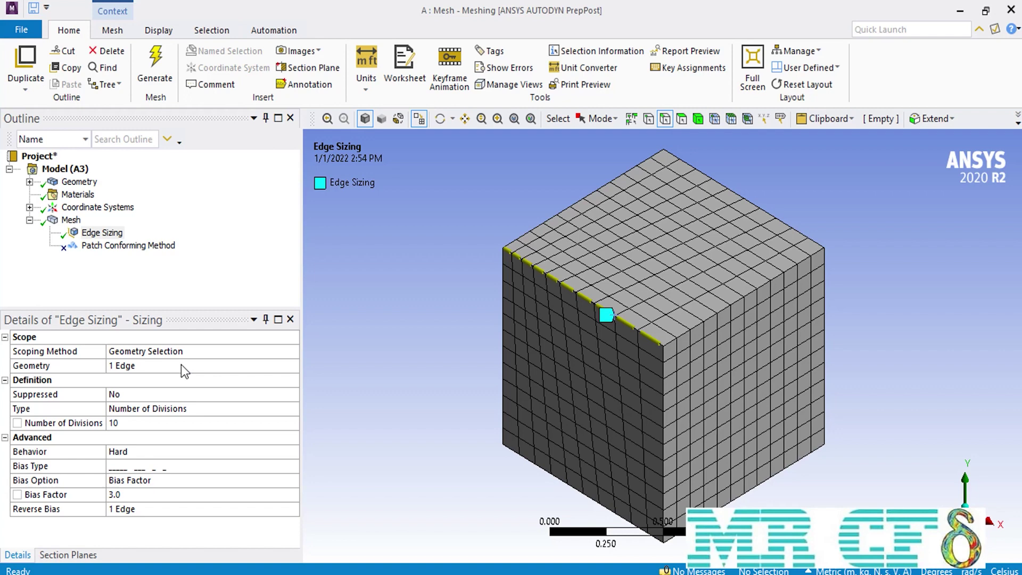
Select the cube's top face as the new geometry for the Edge Sizing control.
click(183, 367)
click(680, 118)
click(648, 242)
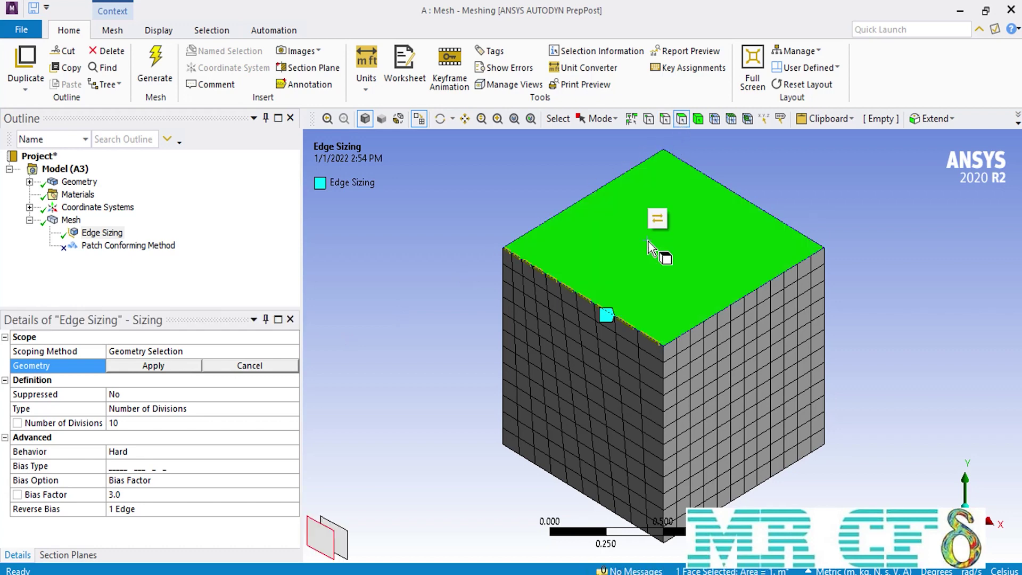
Scope the sizing to the top face with a 0.01 m Element Size, then regenerate.
click(168, 366)
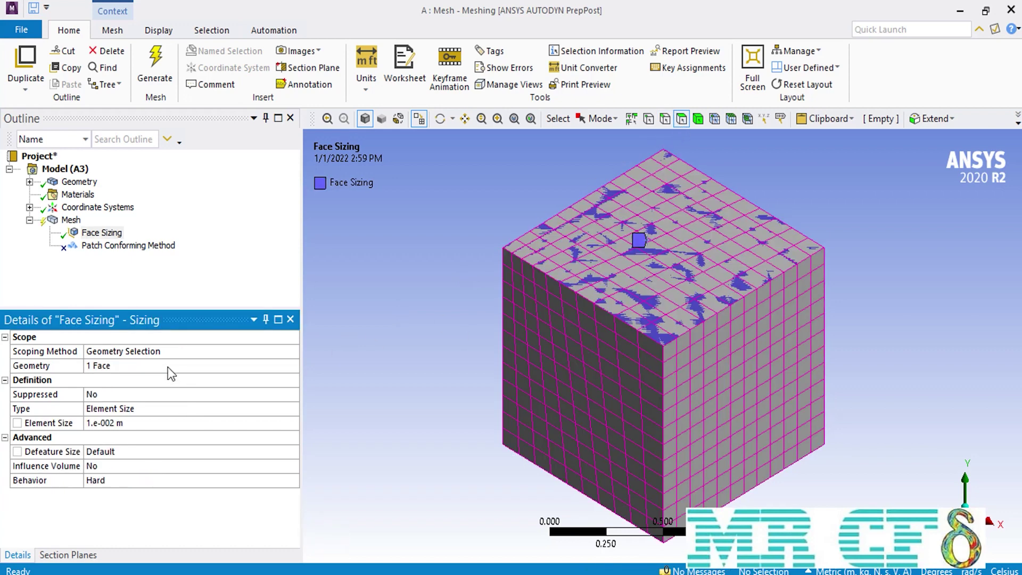
click(296, 411)
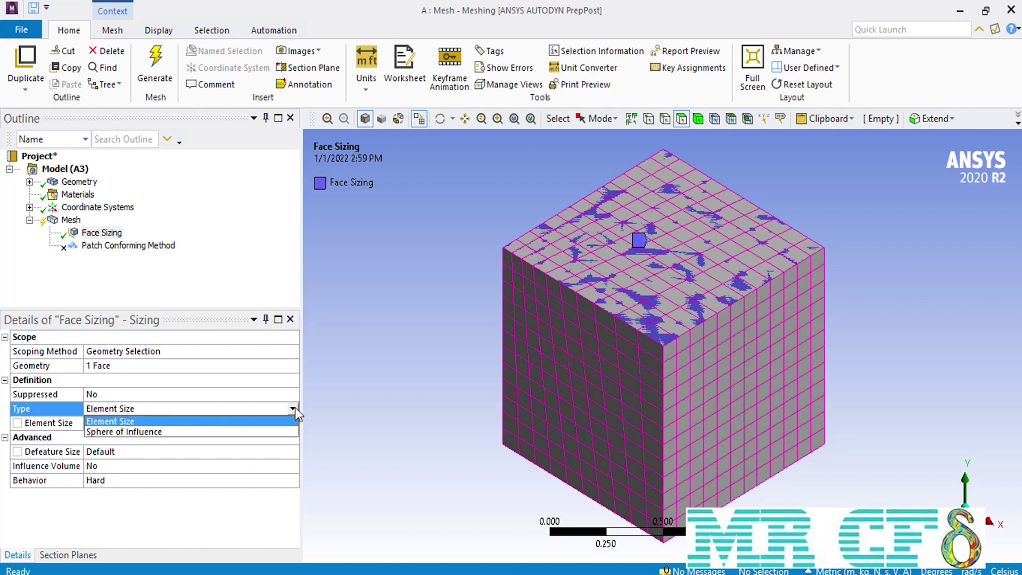
click(133, 421)
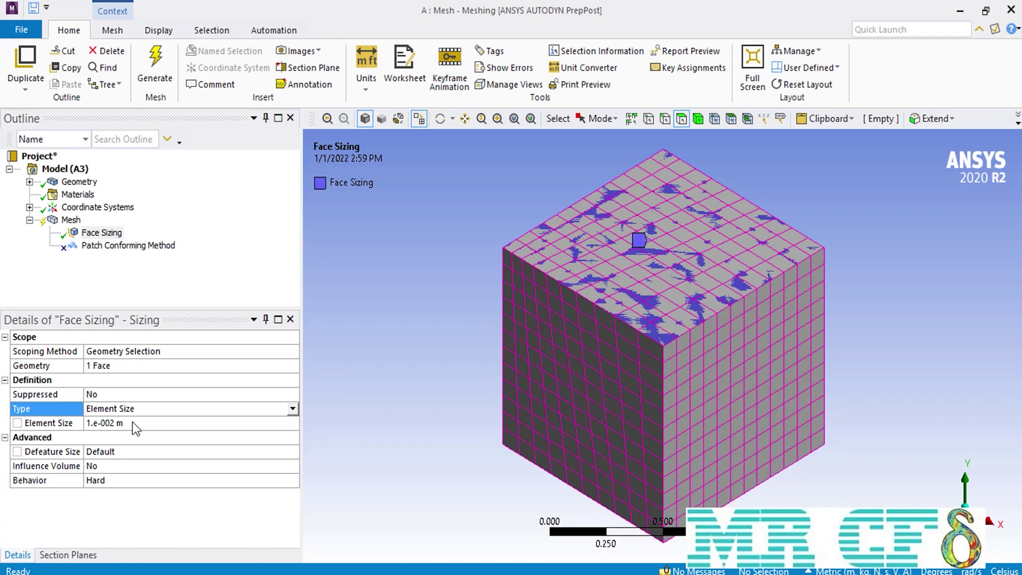
click(134, 424)
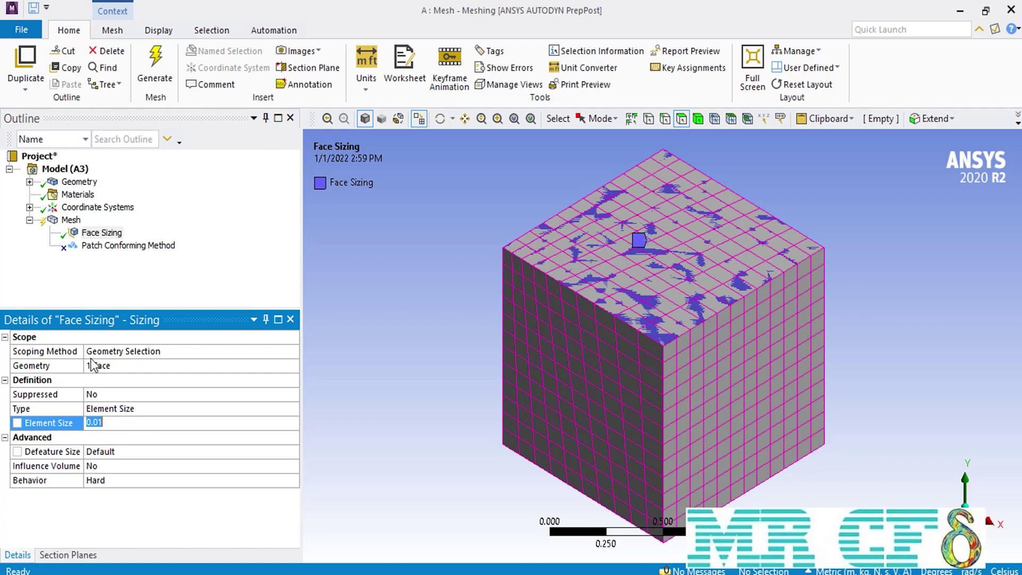
click(152, 85)
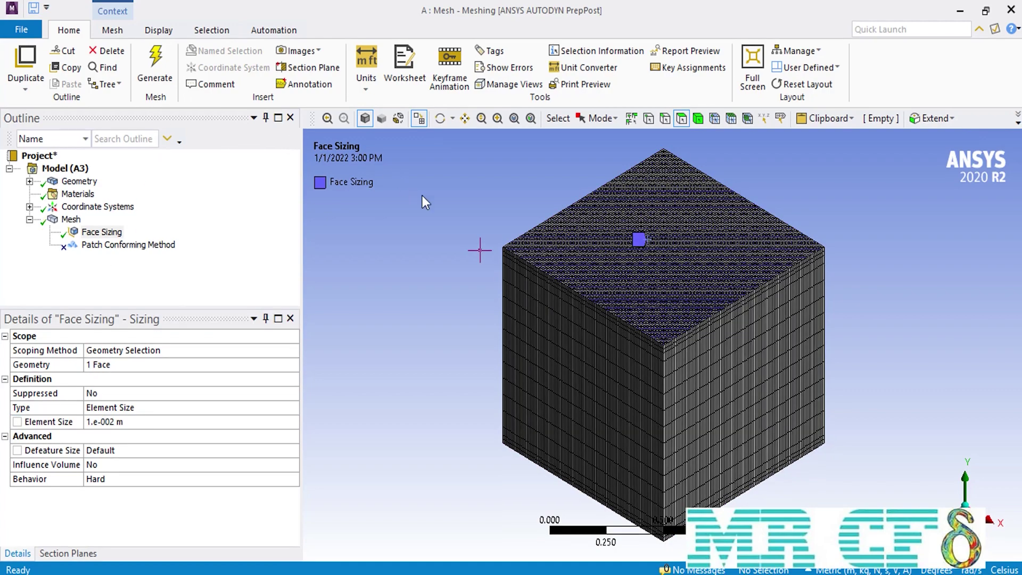
Zoom into the cube corner's fine mesh, fit the view, and reopen the Face Sizing geometry.
scroll(485, 208, up, 5)
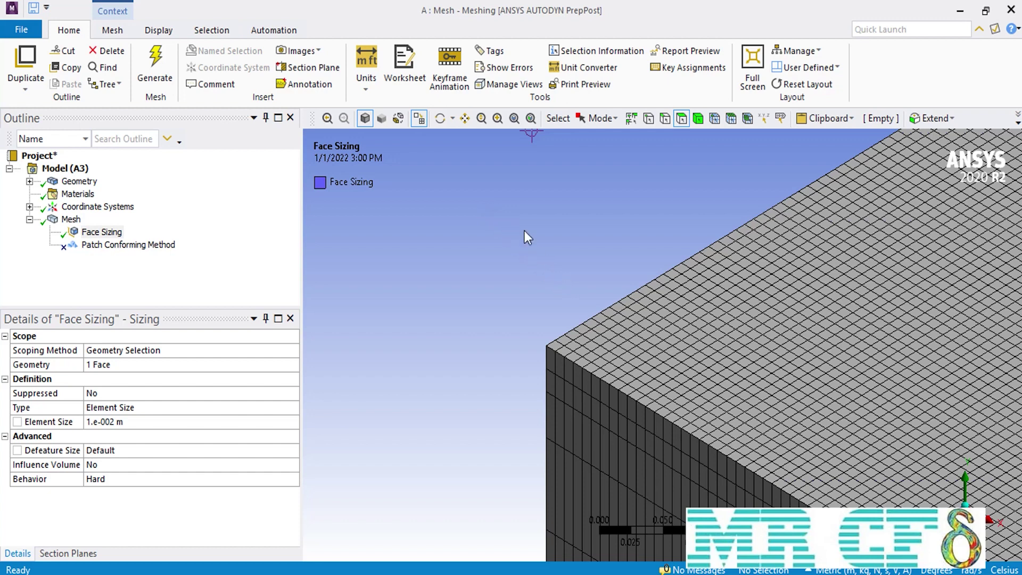
click(510, 121)
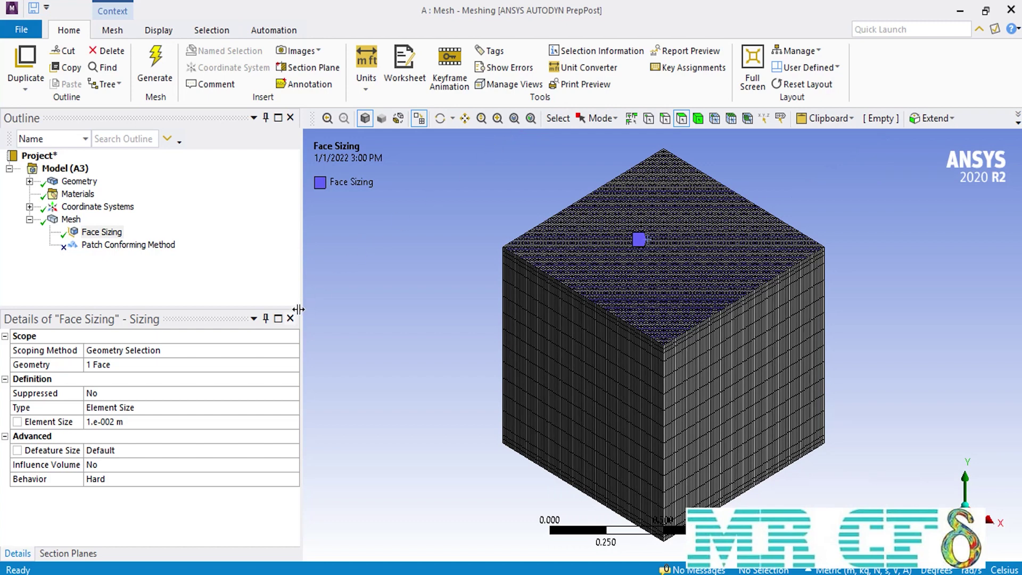
click(244, 364)
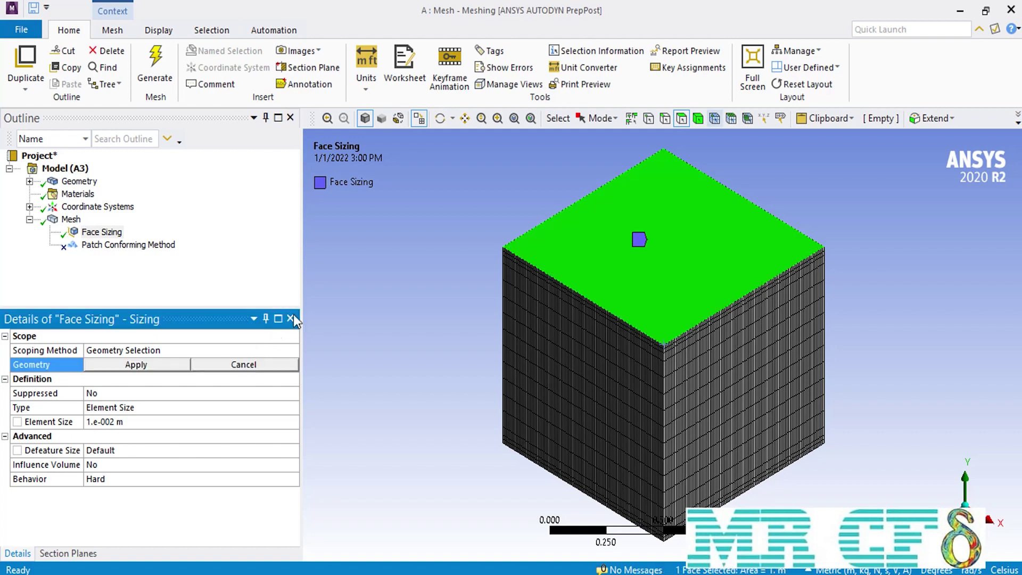
Rescope the sizing to the whole cube body and enter a 0.1 Element Size.
click(699, 118)
click(650, 277)
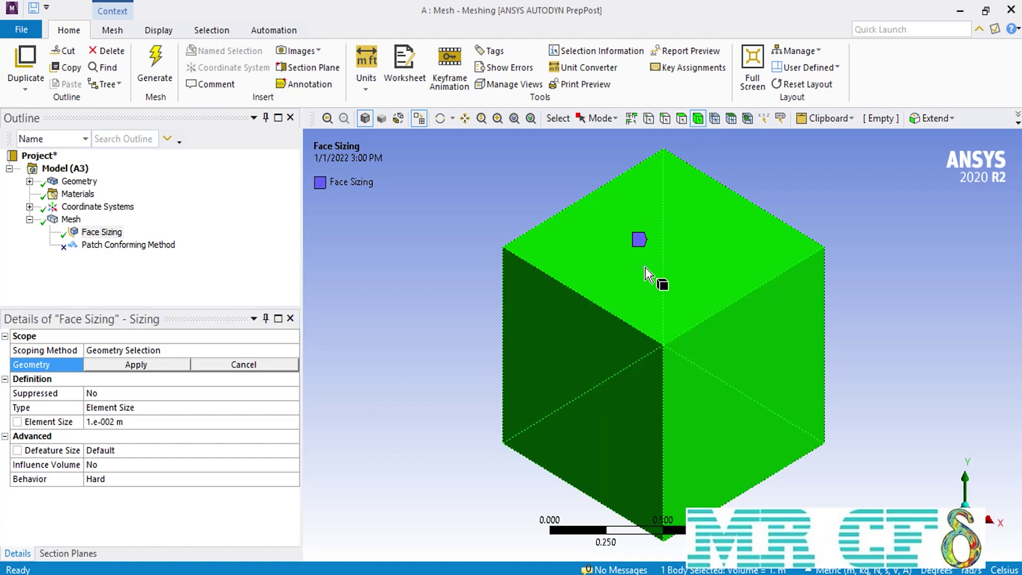
click(175, 365)
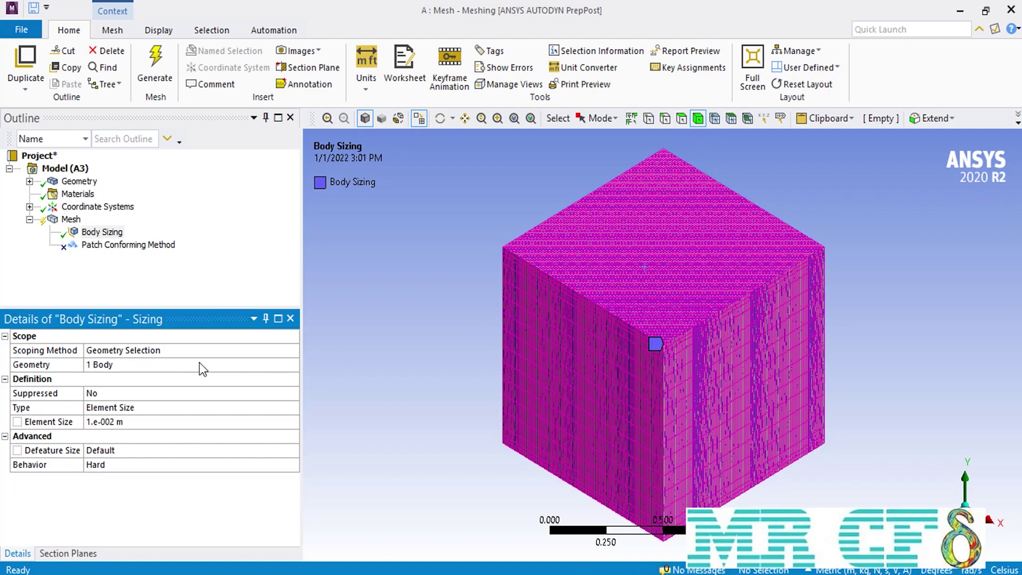
click(293, 408)
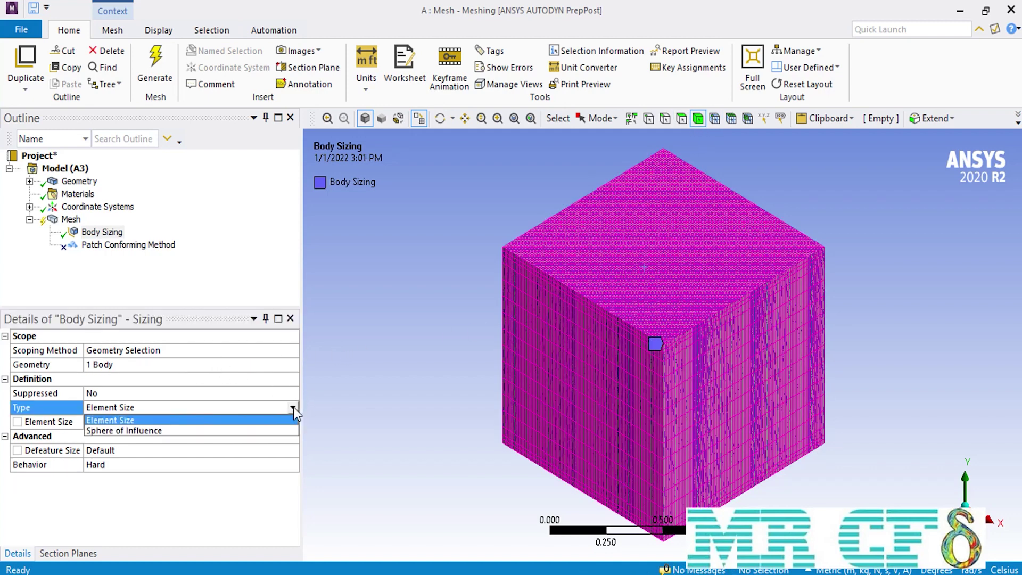
click(142, 420)
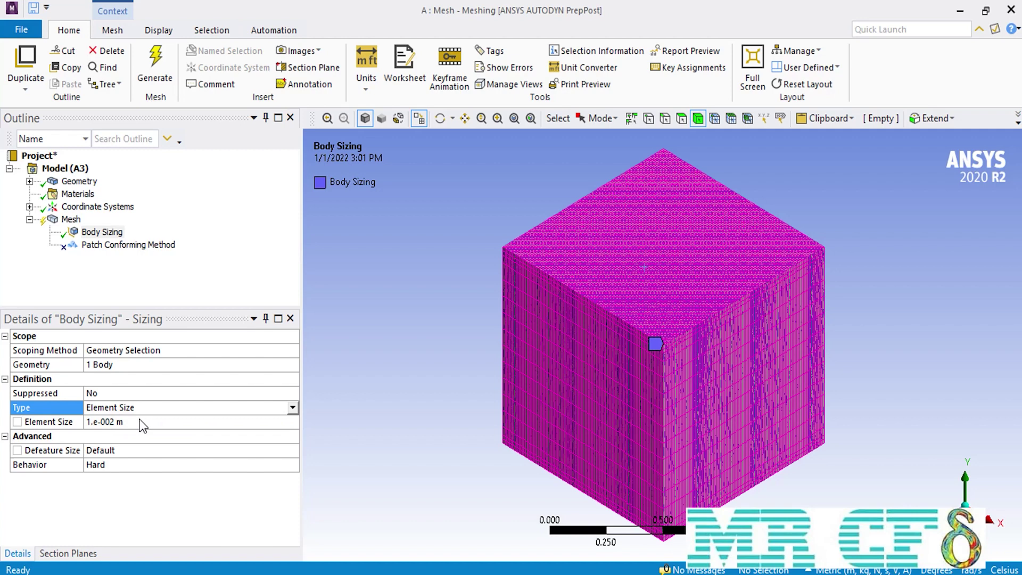
click(136, 421)
text(0.1)
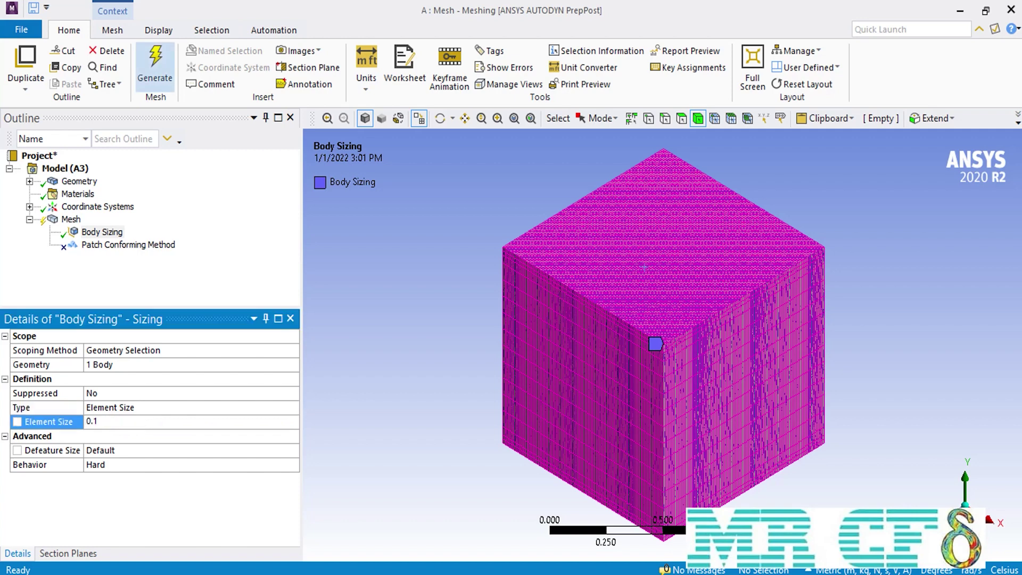
Regenerate the cube at the 0.1 m body size and select the Mesh node.
click(150, 86)
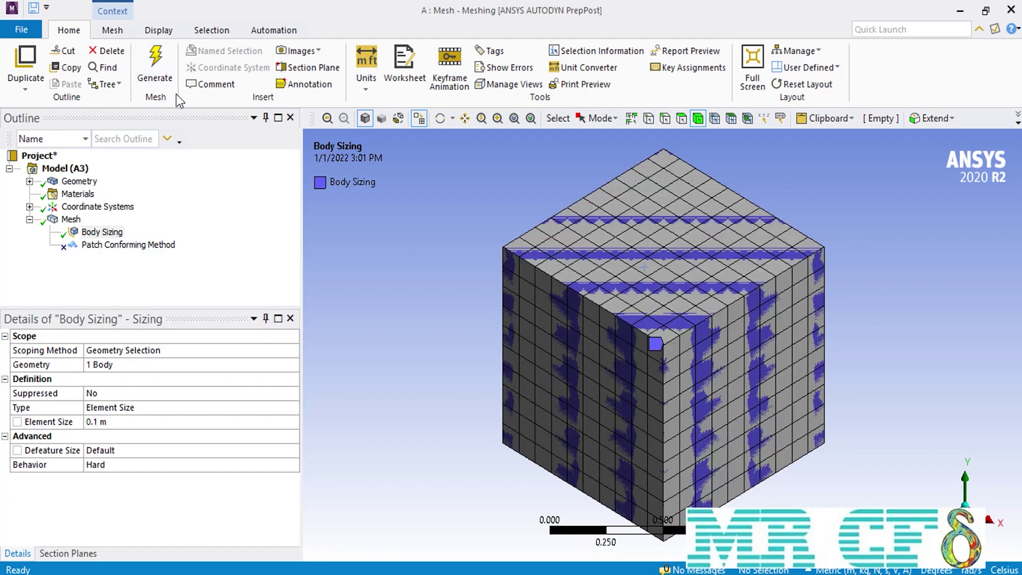
click(75, 220)
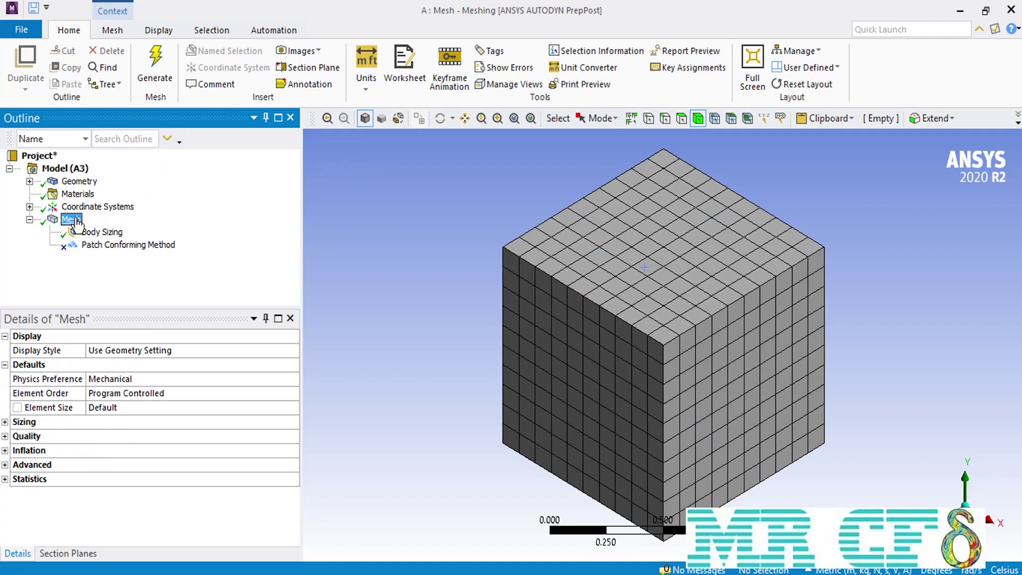
Set Use Adaptive Sizing to No under the Mesh Sizing settings, then reselect Body Sizing.
click(433, 267)
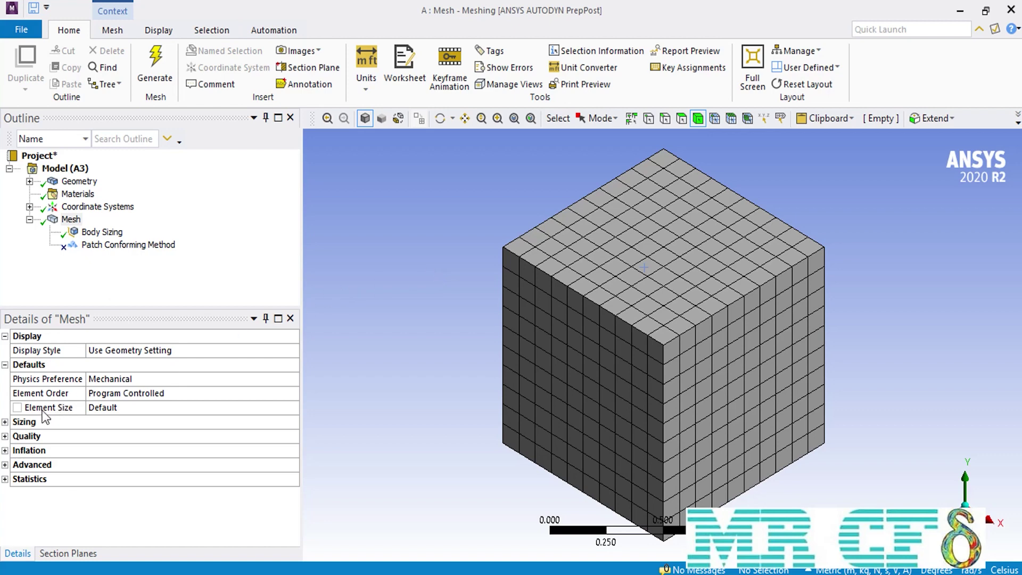
click(5, 421)
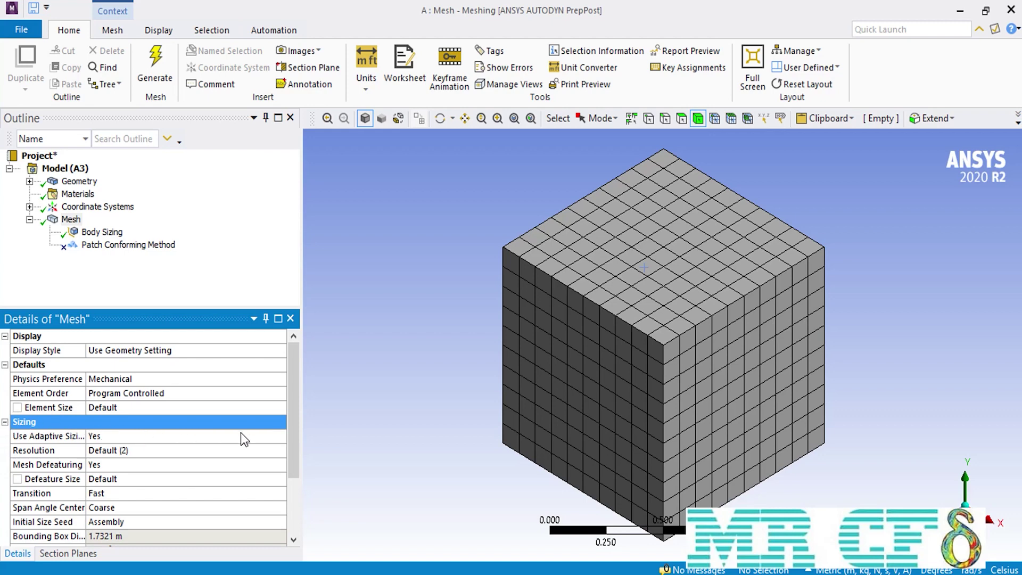
click(282, 439)
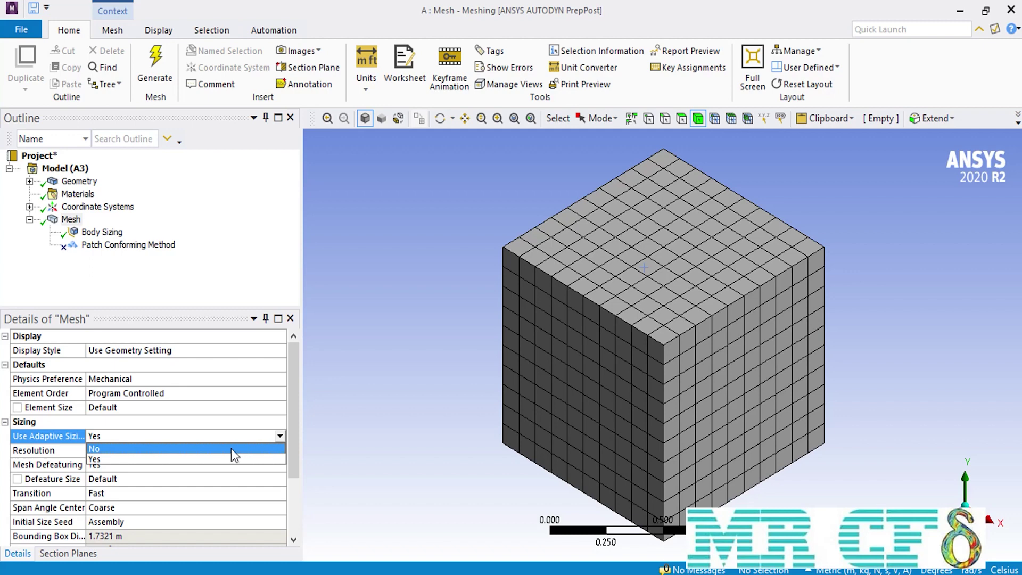
click(215, 452)
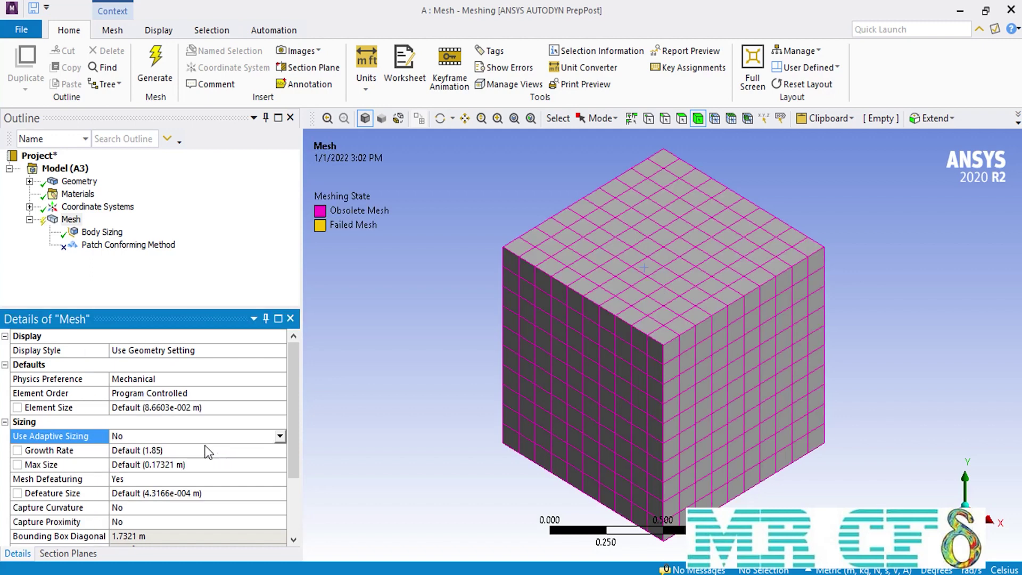
click(104, 233)
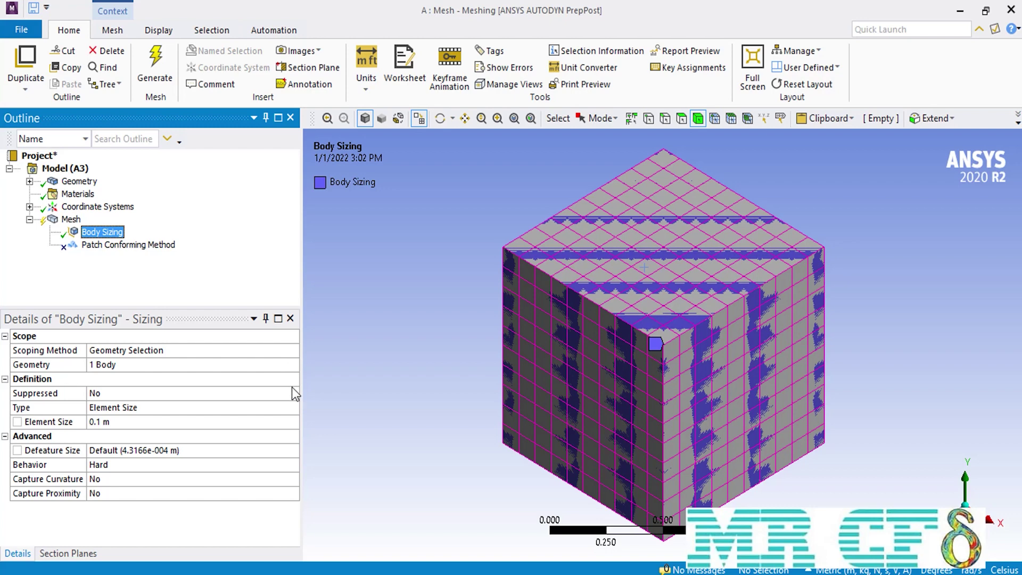
Rescope the sizing control to the cube's top-left edge.
click(282, 366)
click(666, 121)
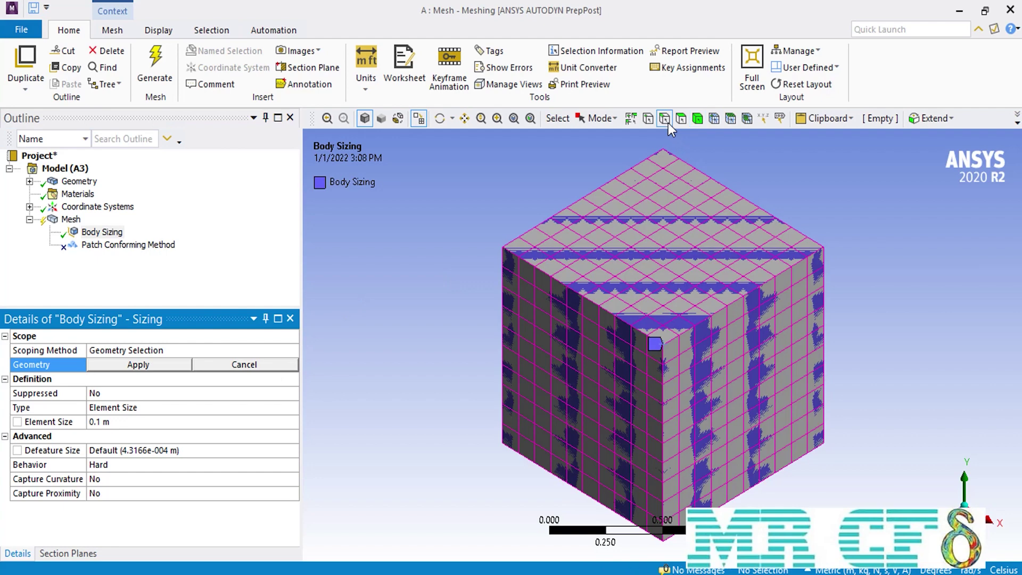
click(595, 302)
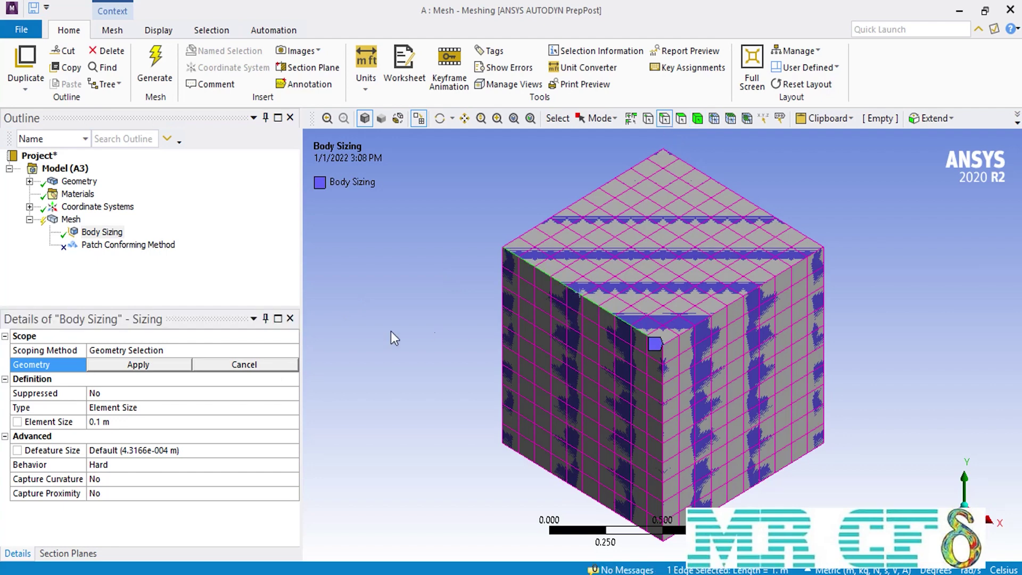
click(139, 365)
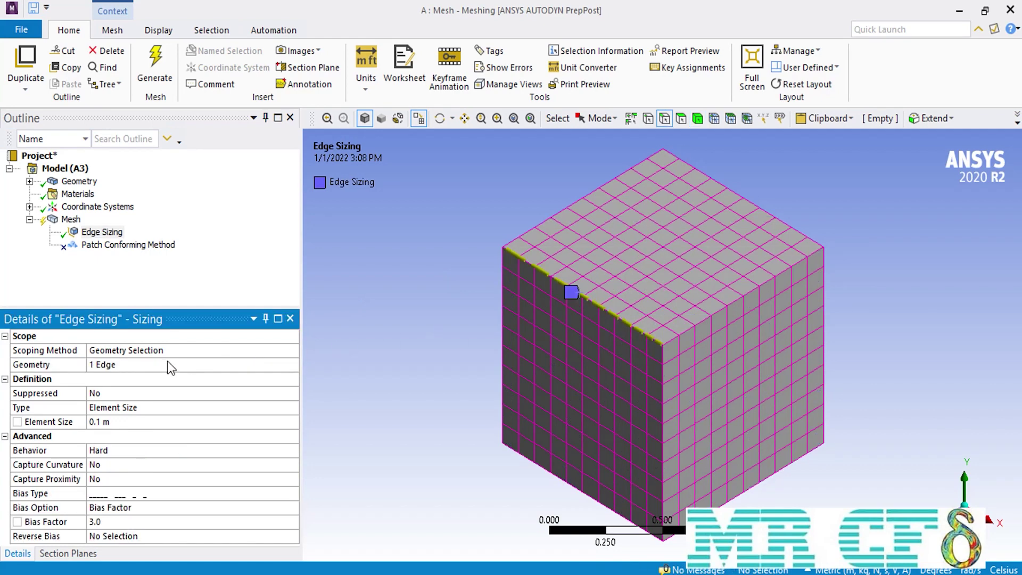
Change the sizing type to Factor of Global Size and view the Mesh settings.
click(295, 410)
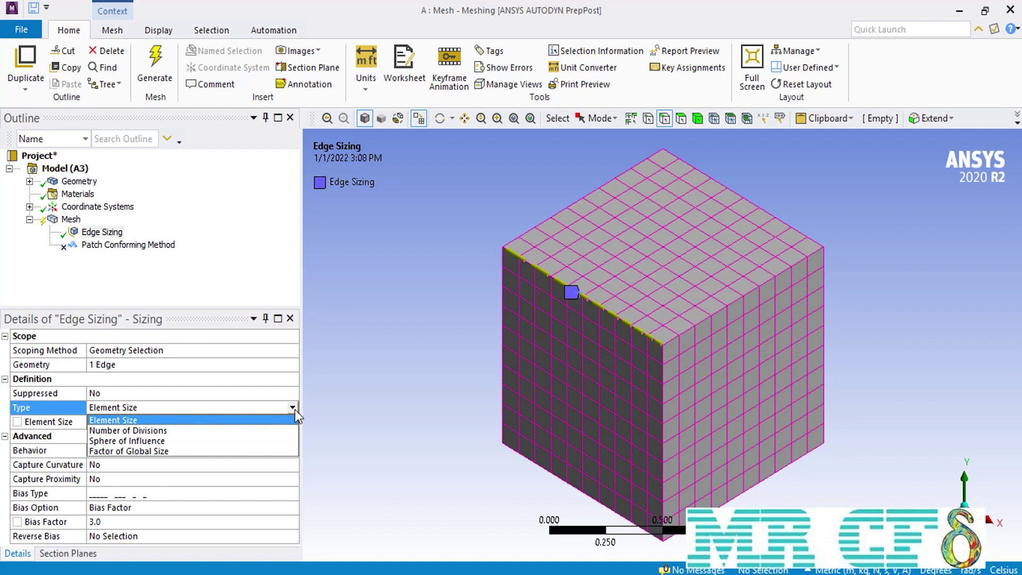
click(178, 452)
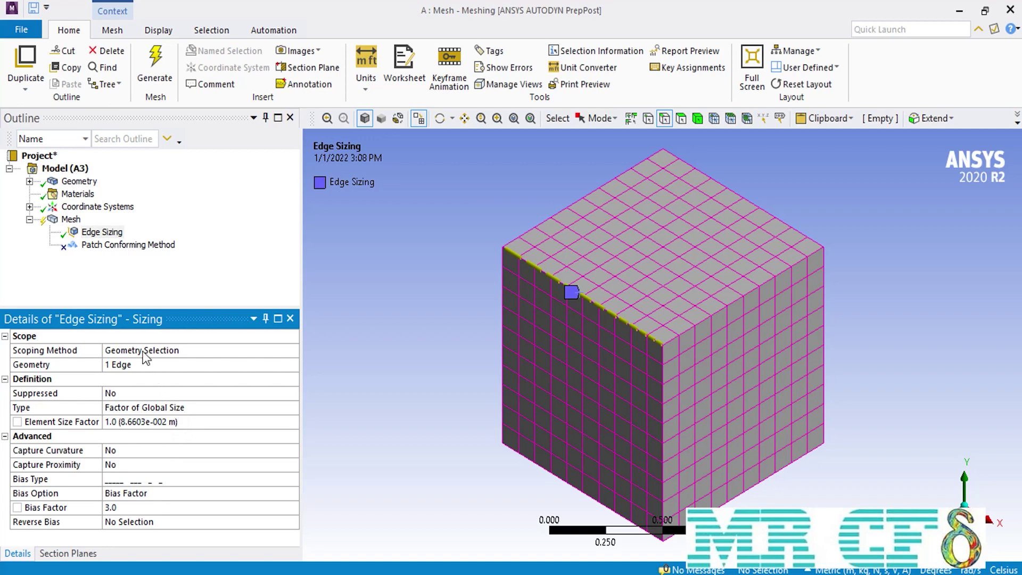
click(71, 218)
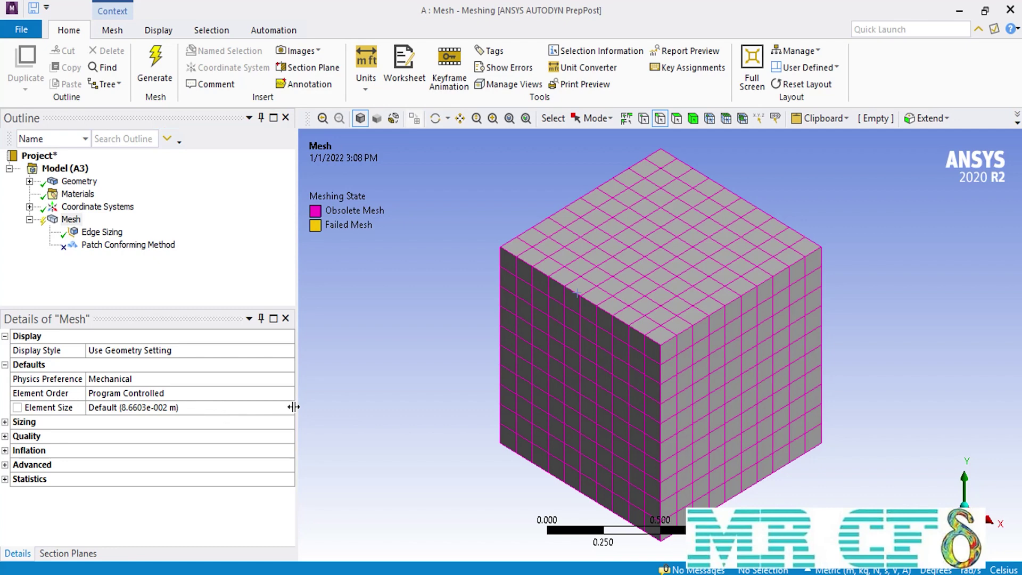
Give the Edge Sizing an Element Size Factor of 0.3 and regenerate the mesh.
click(103, 233)
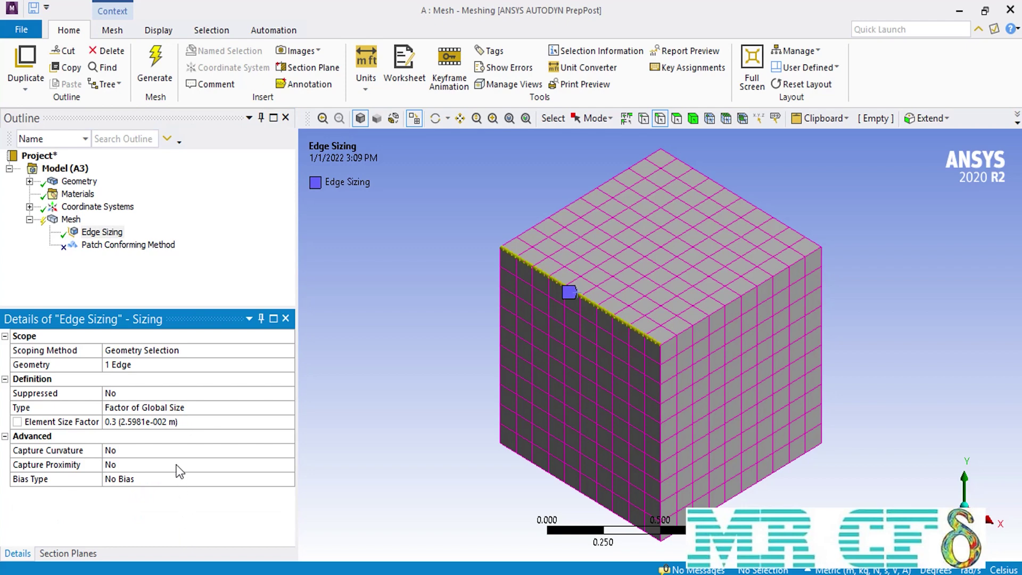
click(194, 422)
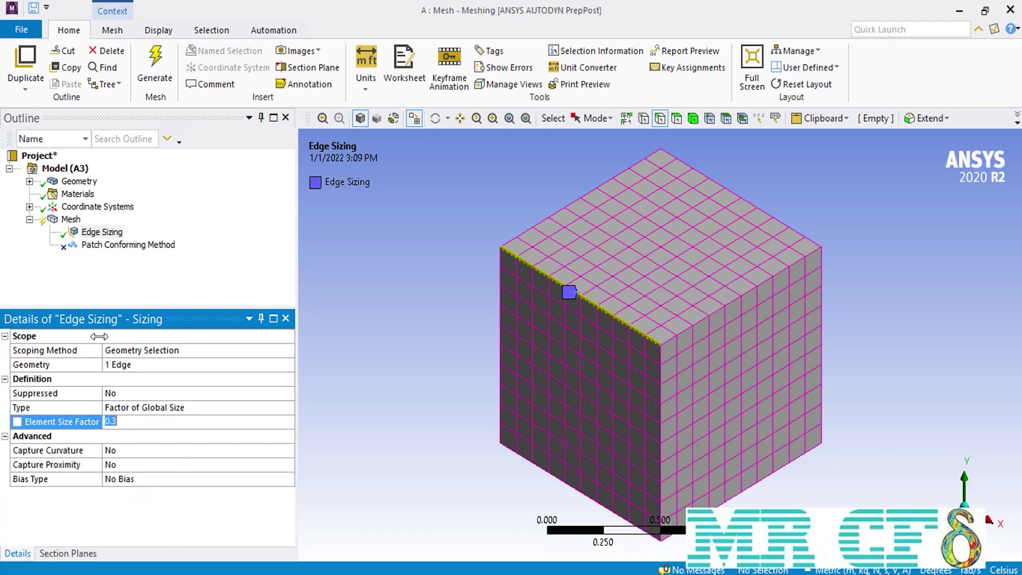
click(144, 83)
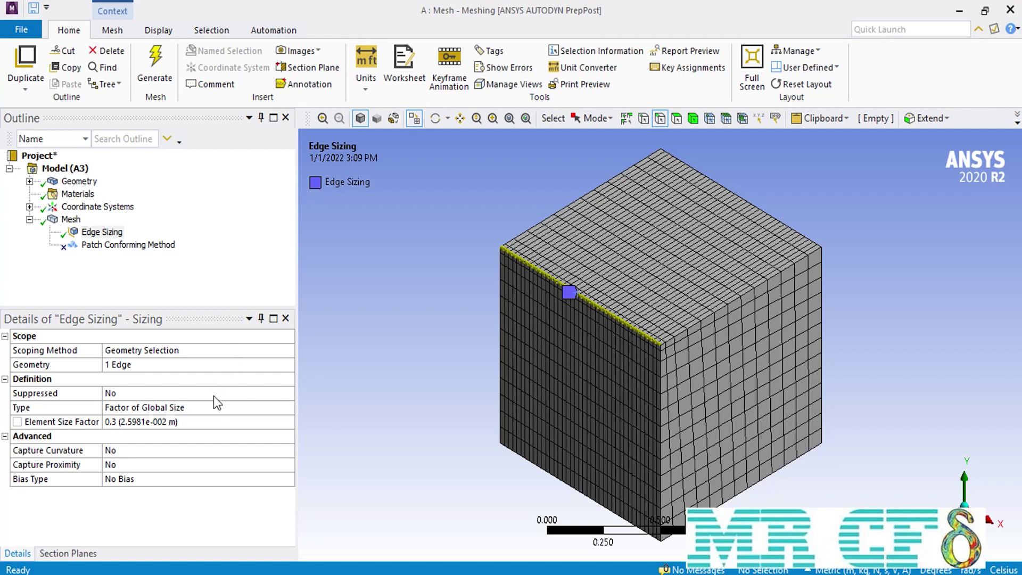
Change the Element Size Factor to 2 (0.17321 m) and regenerate the coarser mesh.
click(205, 421)
text(2)
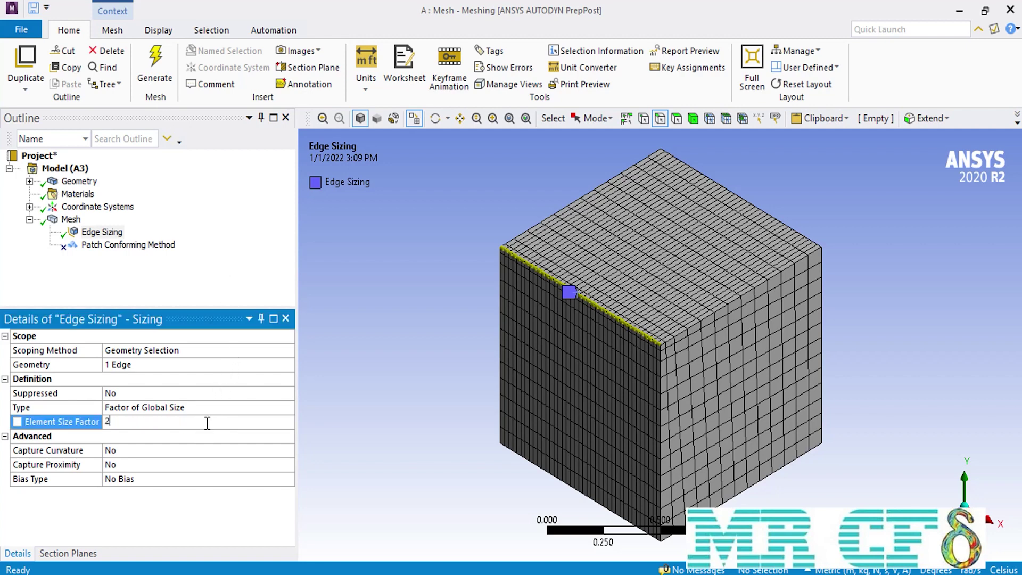
click(170, 80)
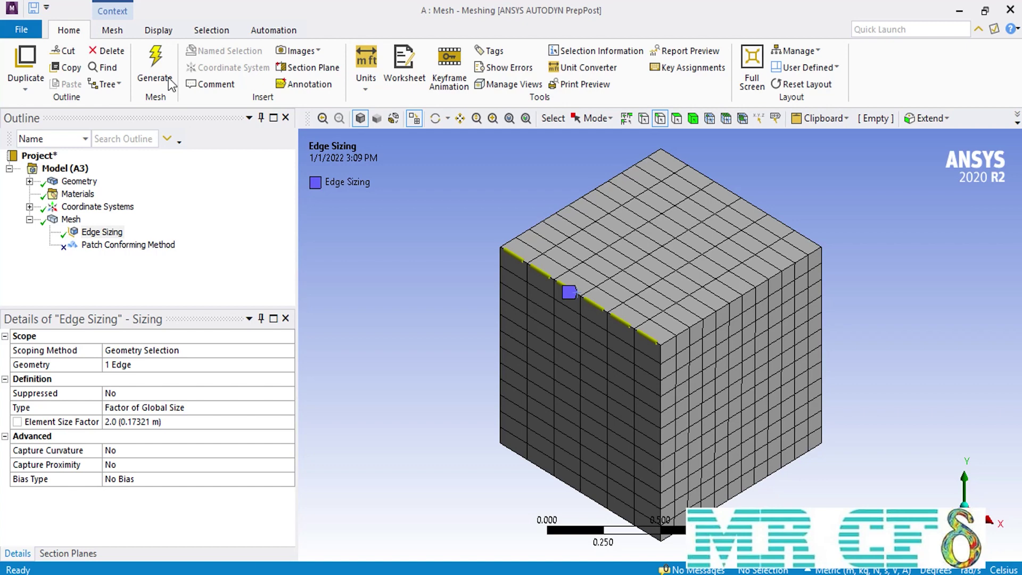
click(216, 364)
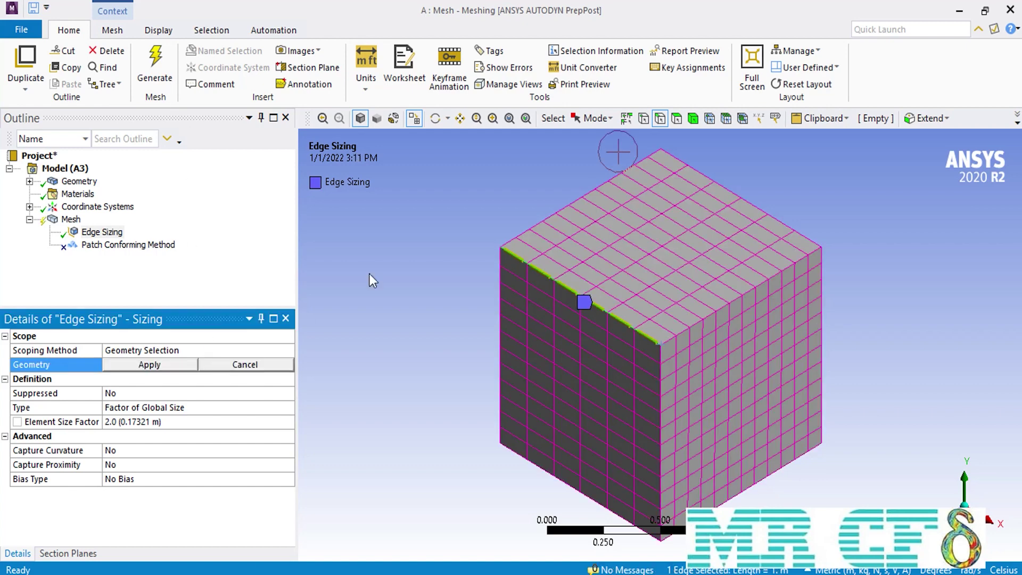
Scope the sizing to the cube's top face, keeping Factor of Global Size 2.0.
click(682, 118)
click(643, 236)
click(149, 364)
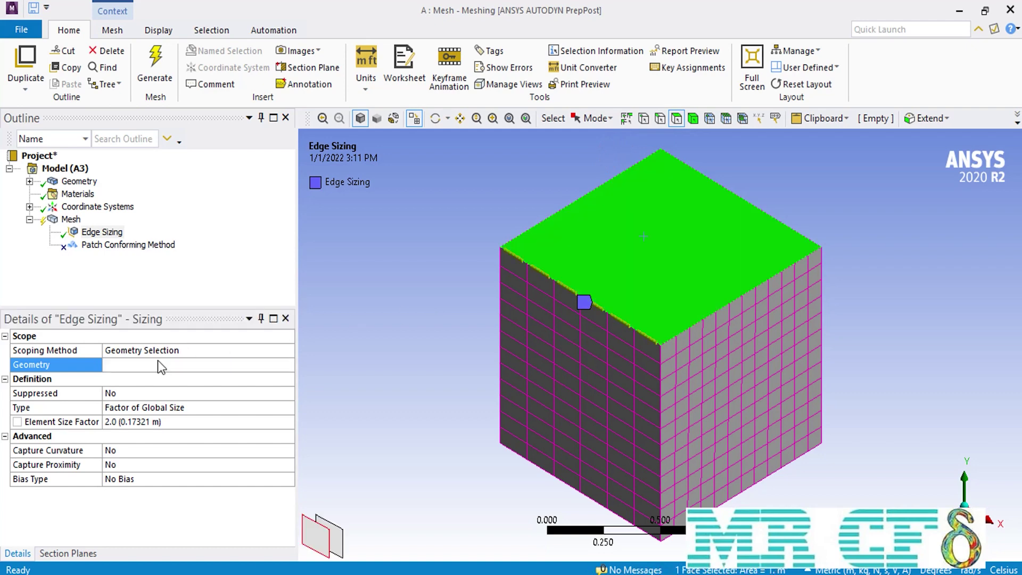
click(270, 406)
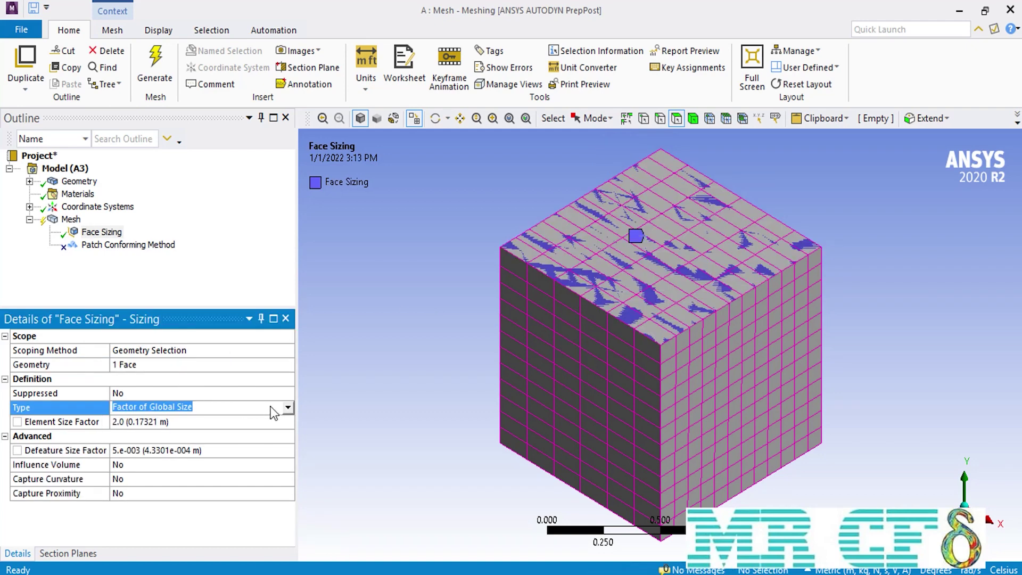
Rescope the sizing control to the entire cube body using the Body selection filter.
click(287, 368)
click(692, 118)
click(644, 245)
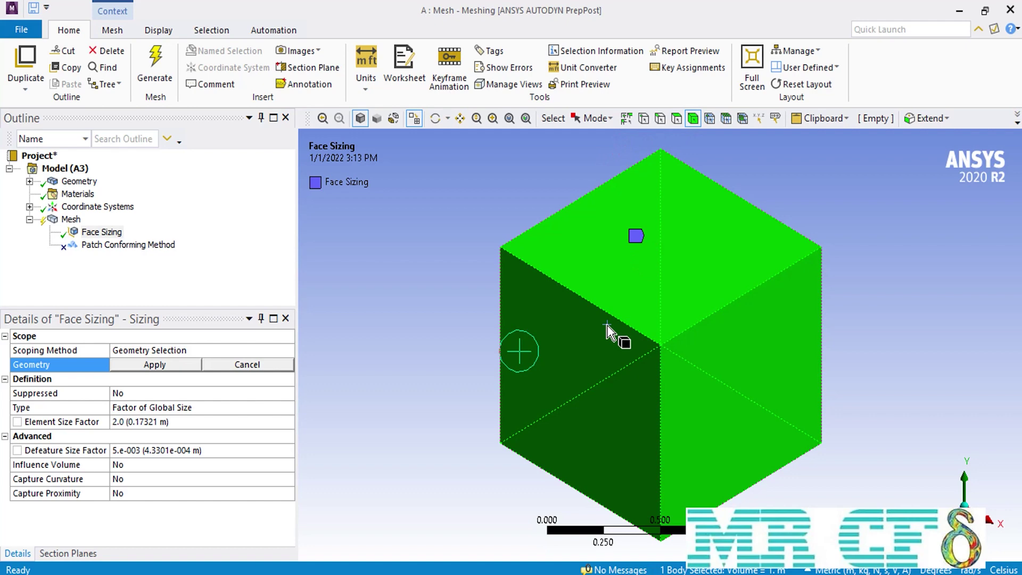
click(171, 368)
click(288, 409)
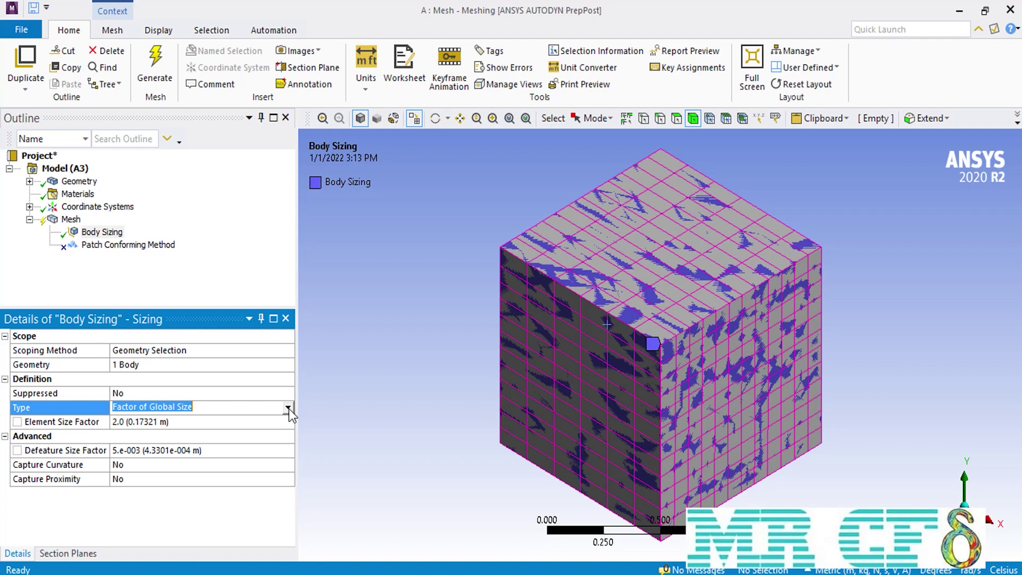
Set the Body Sizing type to Body of Influence, then close ANSYS Meshing.
click(288, 407)
click(244, 442)
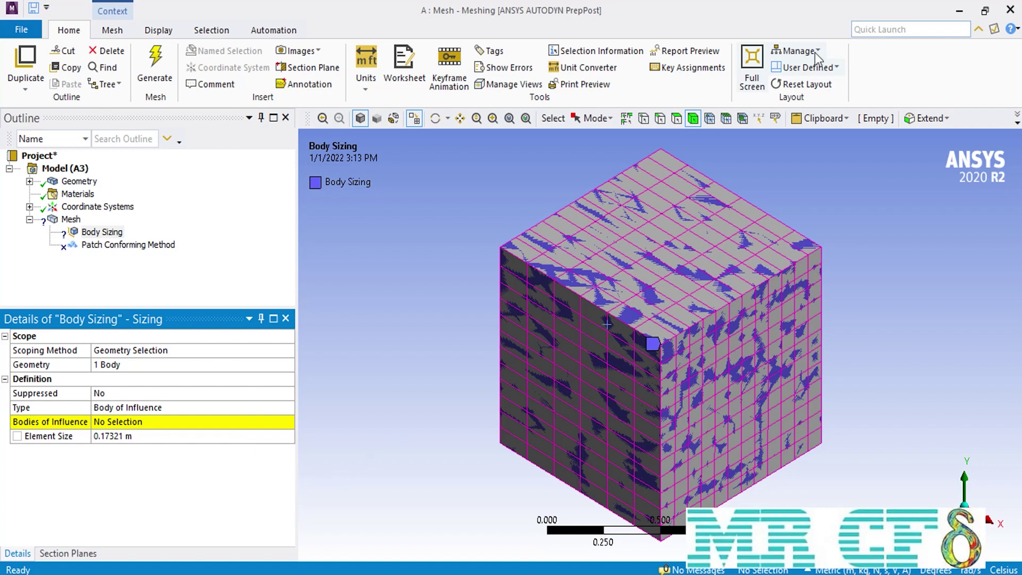
click(1011, 9)
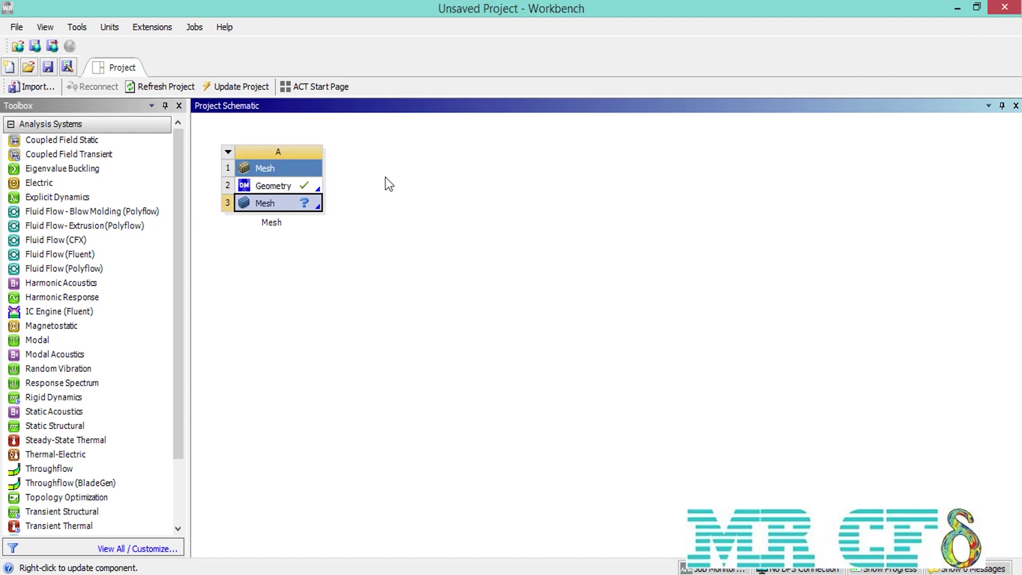
Open the Mesh system's Geometry cell in DesignModeler.
double_click(298, 186)
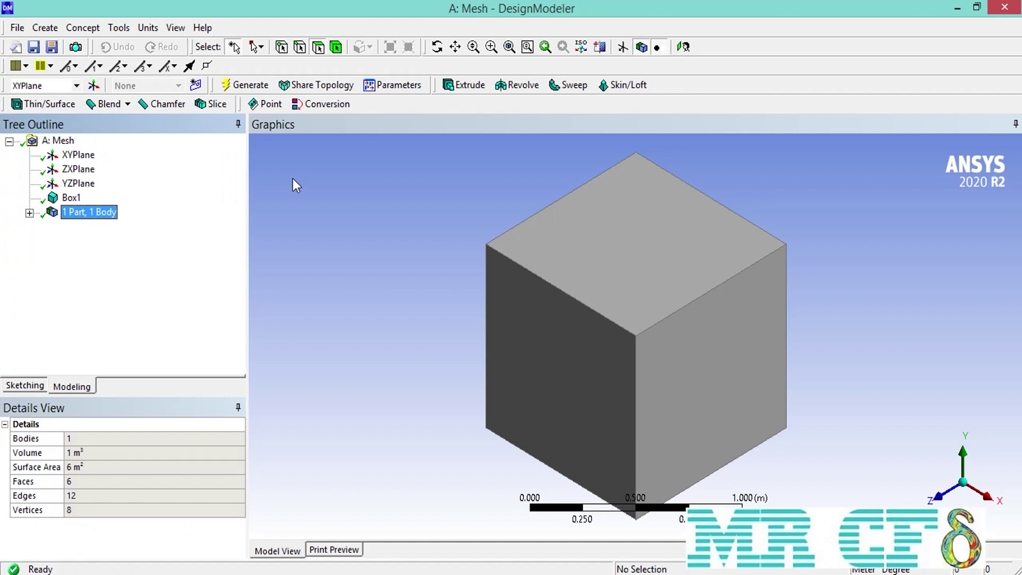
Add and generate a frozen cylinder around the cube, verify two bodies, then close DesignModeler.
click(47, 32)
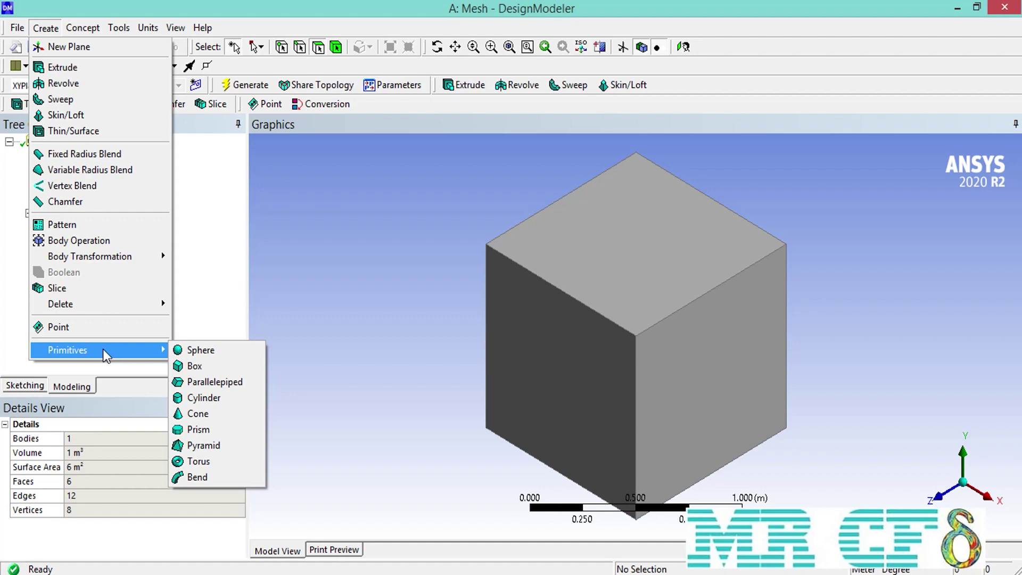
click(204, 397)
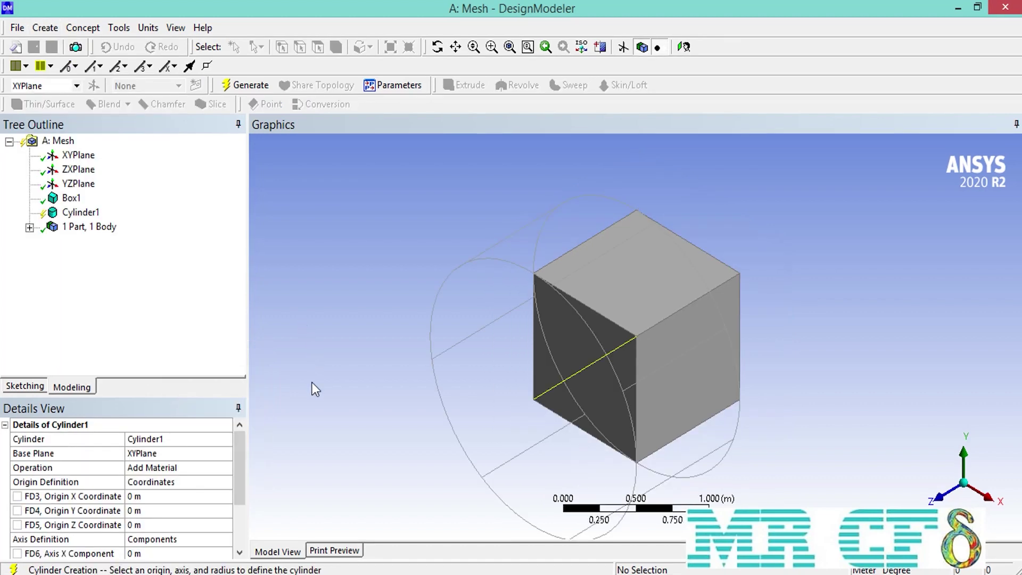
click(227, 466)
click(201, 481)
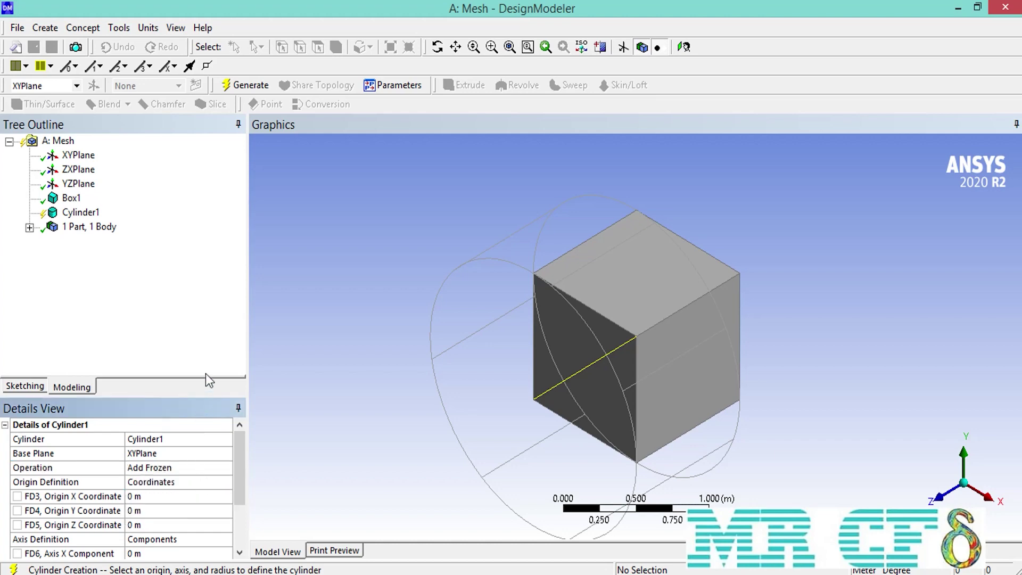
click(247, 85)
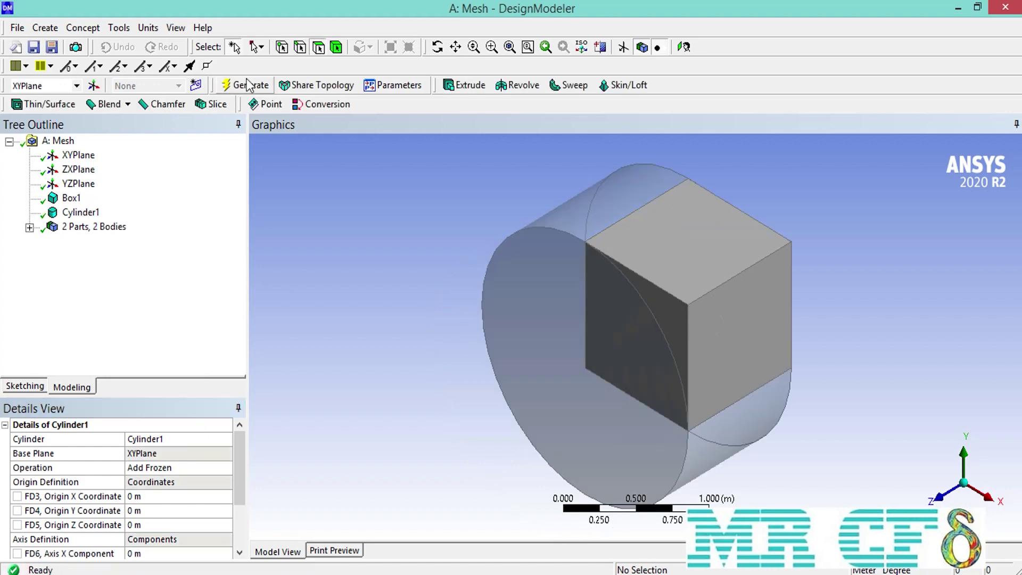
click(29, 227)
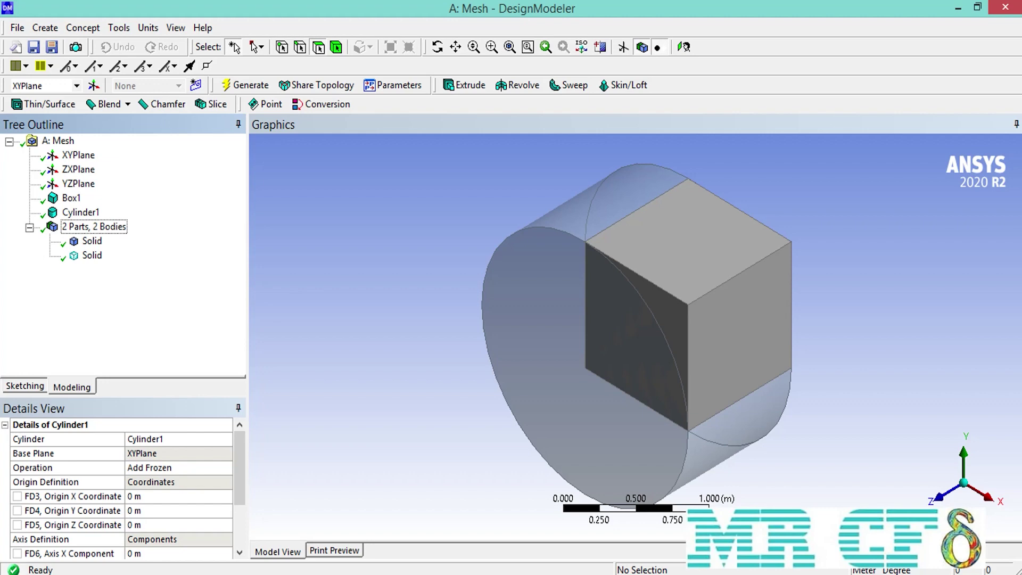
click(995, 8)
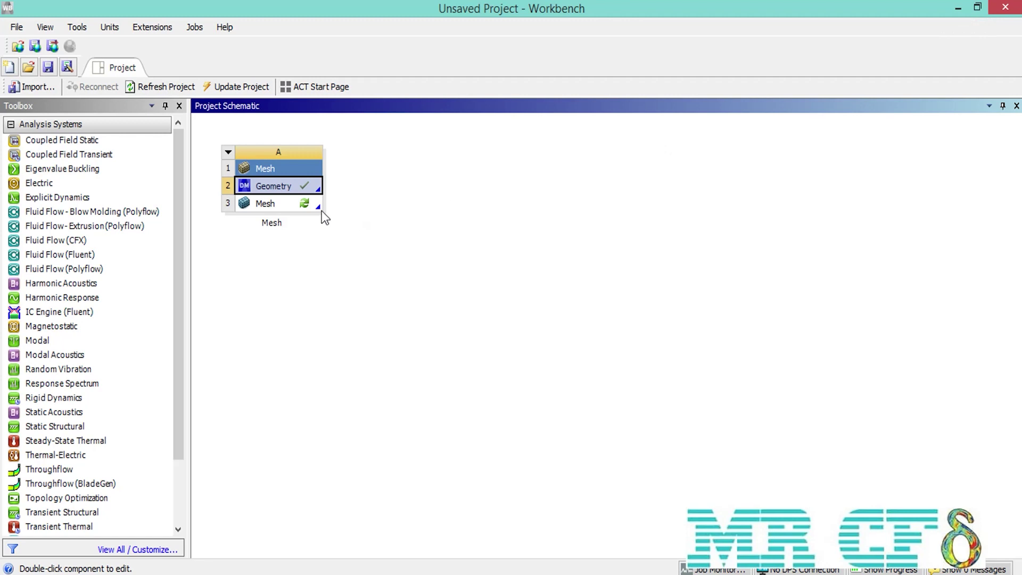
Open the Mesh cell (A3) in ANSYS Meshing.
double_click(290, 207)
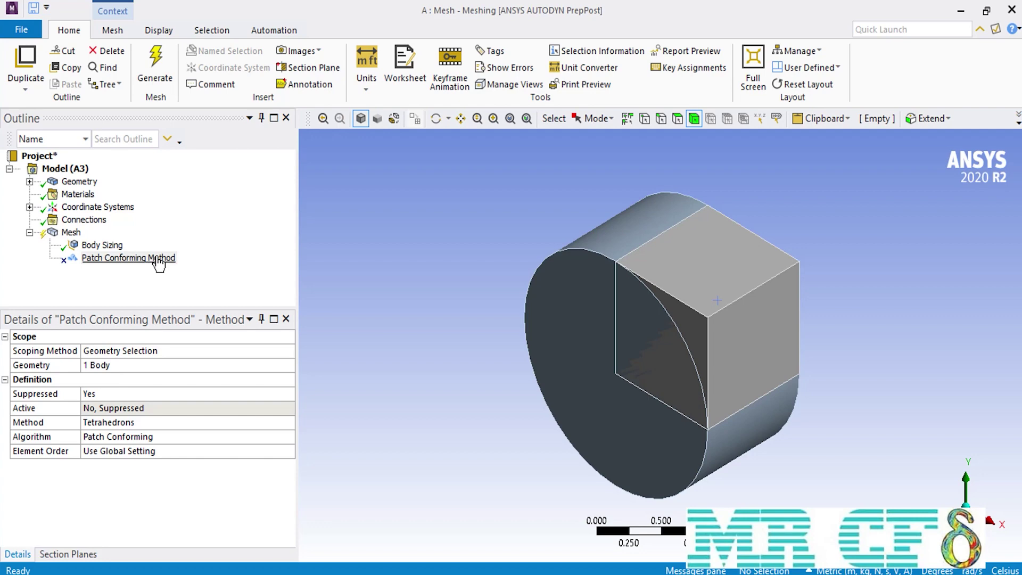
Unsuppress the Patch Conforming tetrahedron method and scope it to both cube and cylinder.
right_click(159, 263)
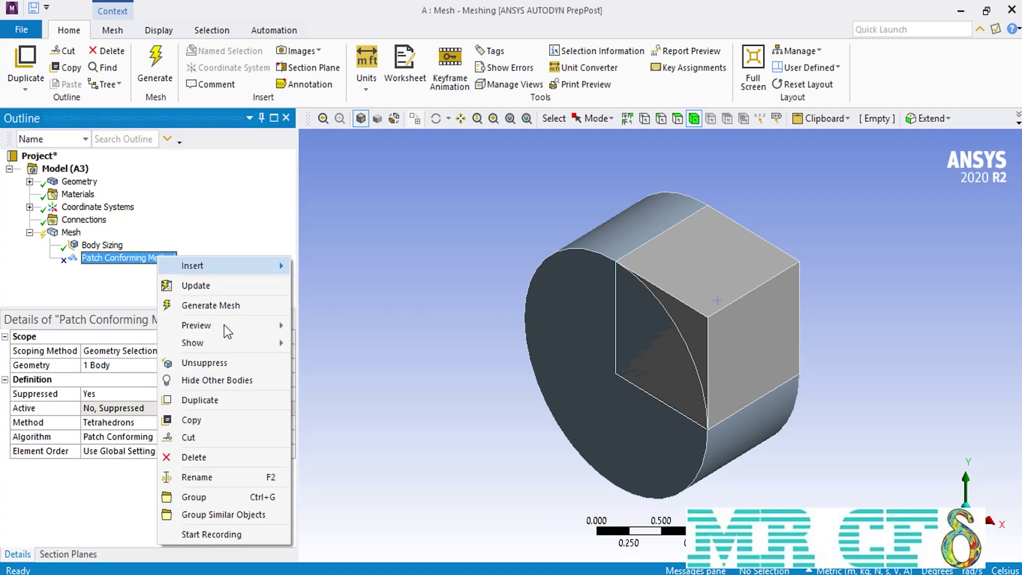
click(241, 363)
click(225, 366)
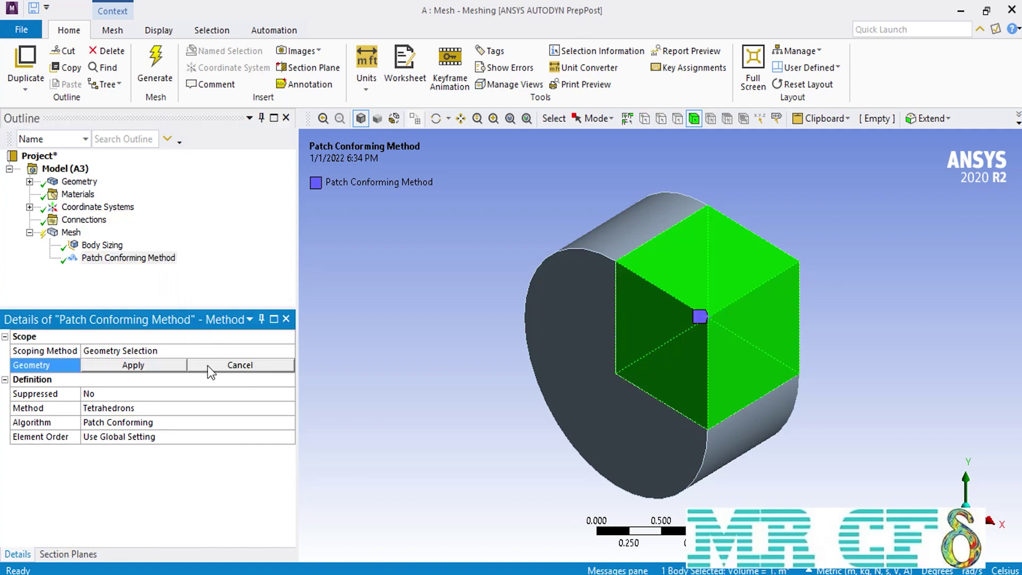
ctrl+click(567, 324)
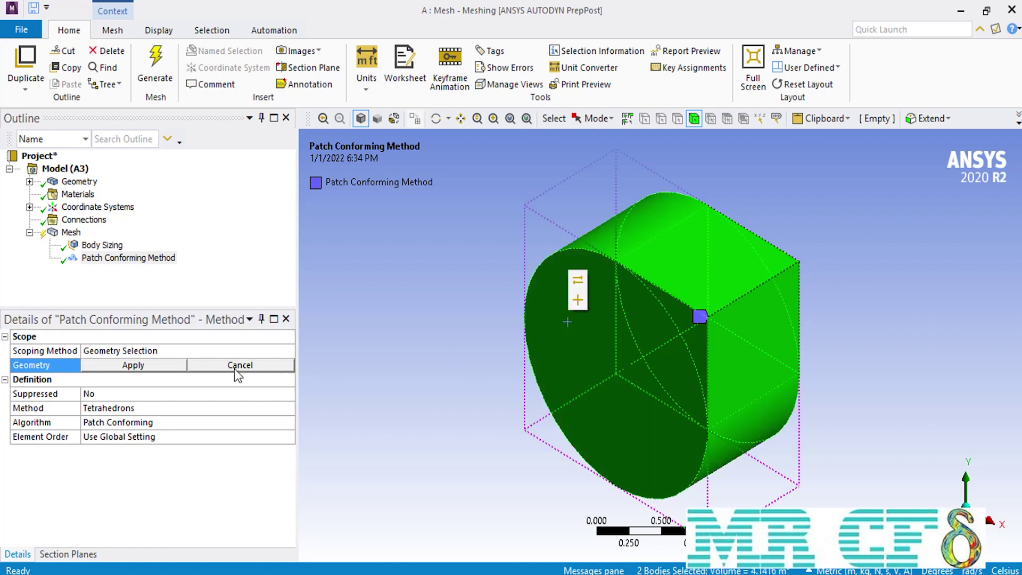
click(162, 367)
right_click(93, 245)
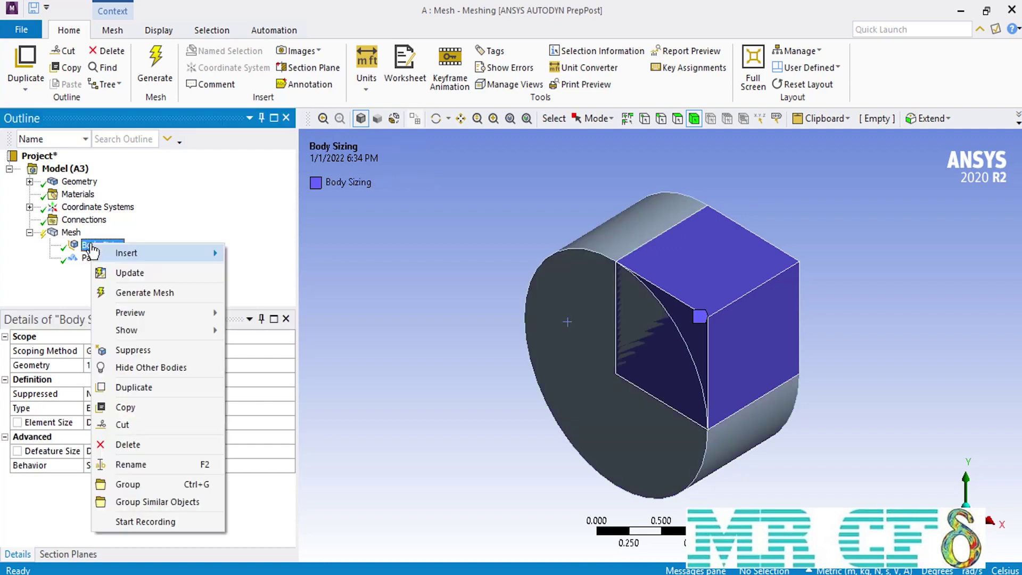
Suppress the Body Sizing, generate the tetrahedral mesh, and rotate the view to inspect it.
click(177, 350)
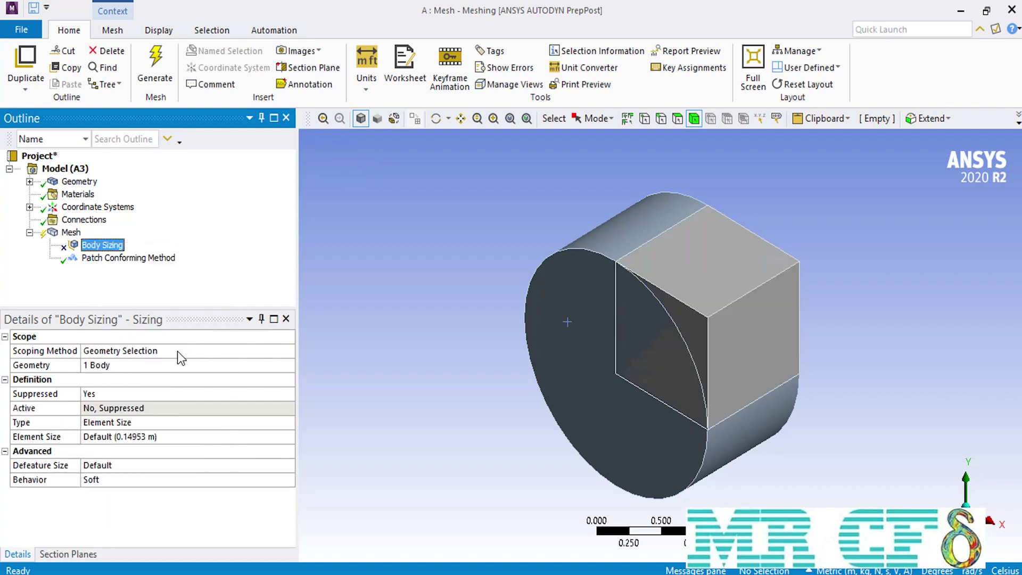
click(146, 59)
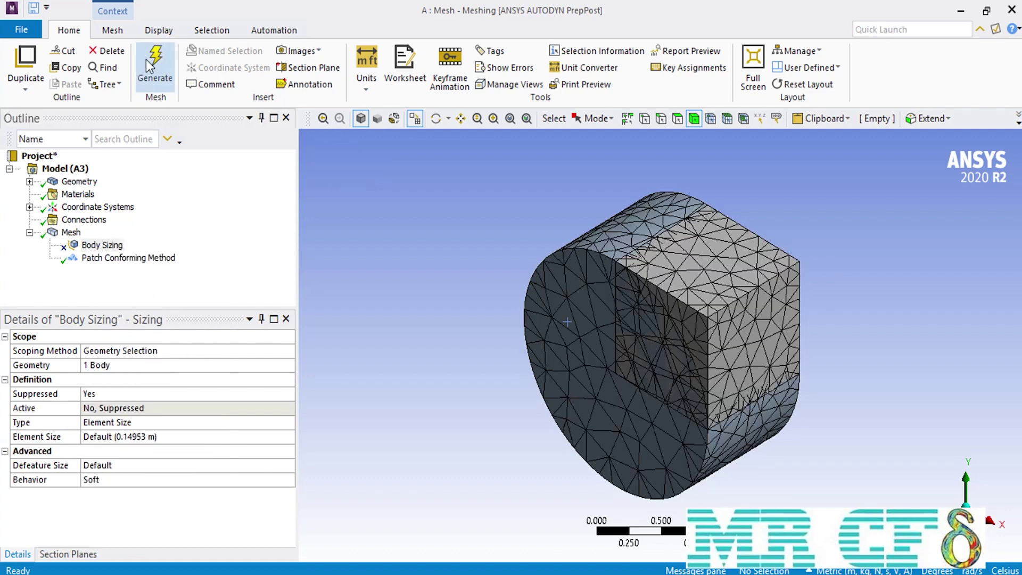
click(436, 118)
drag(661, 330, 682, 325)
drag(777, 296, 824, 326)
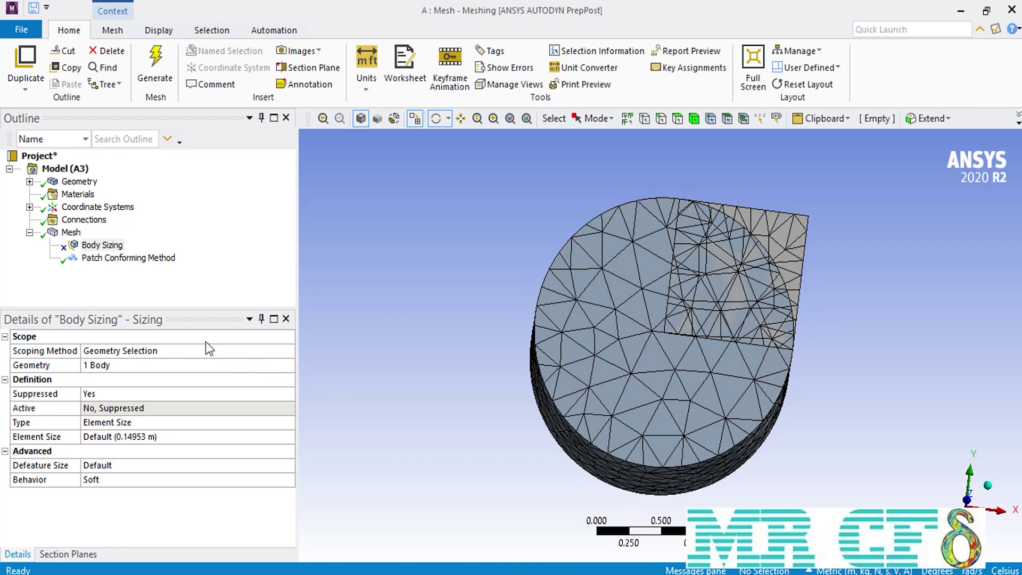
Unsuppress the Body Sizing and switch its type to Body of Influence.
right_click(109, 246)
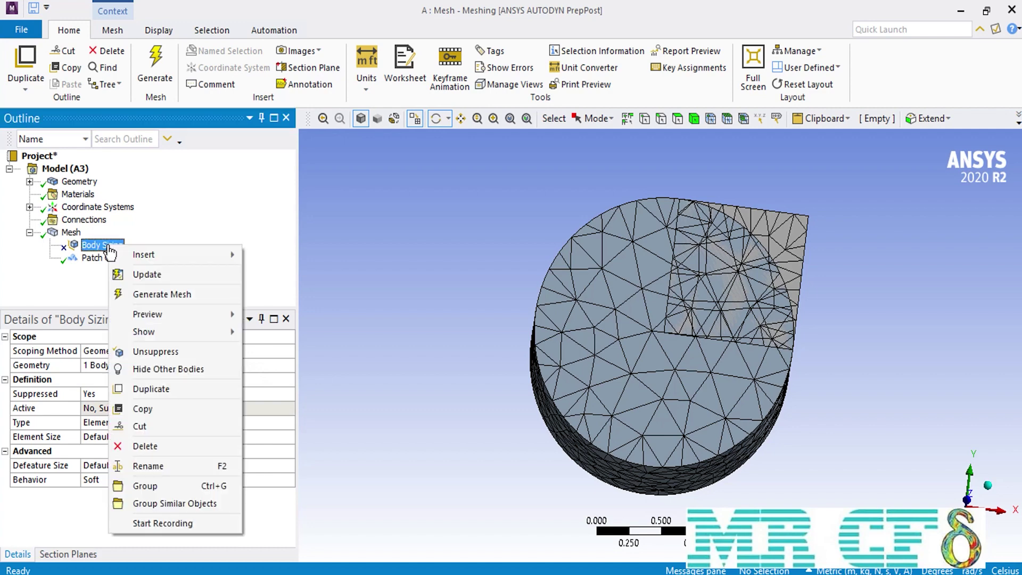
click(168, 351)
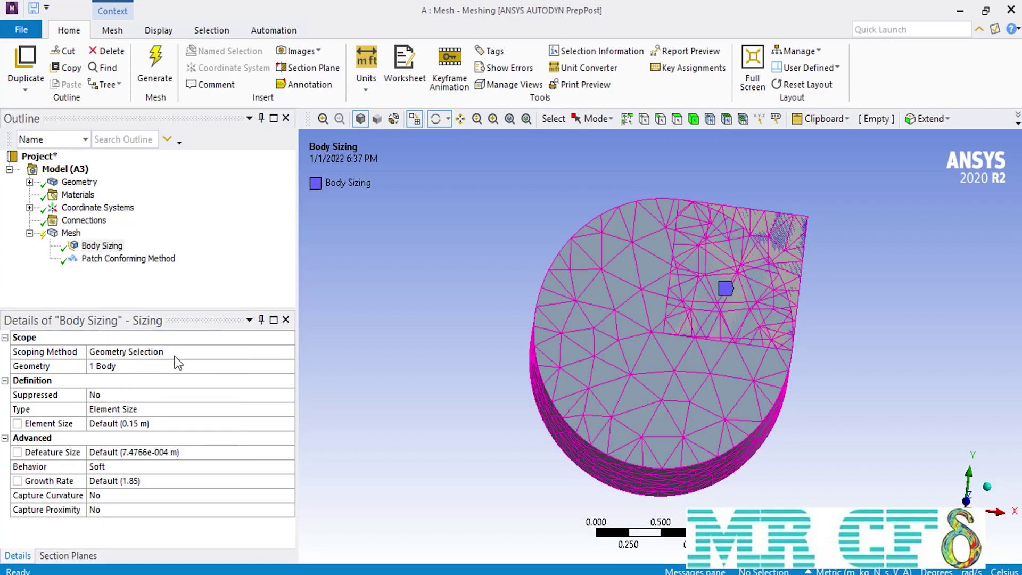
click(289, 411)
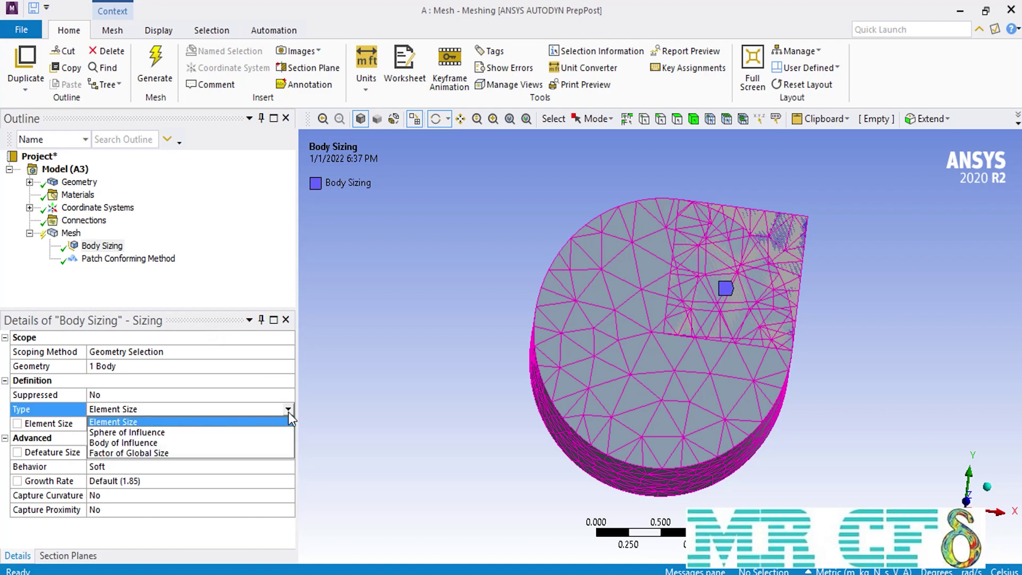
click(169, 443)
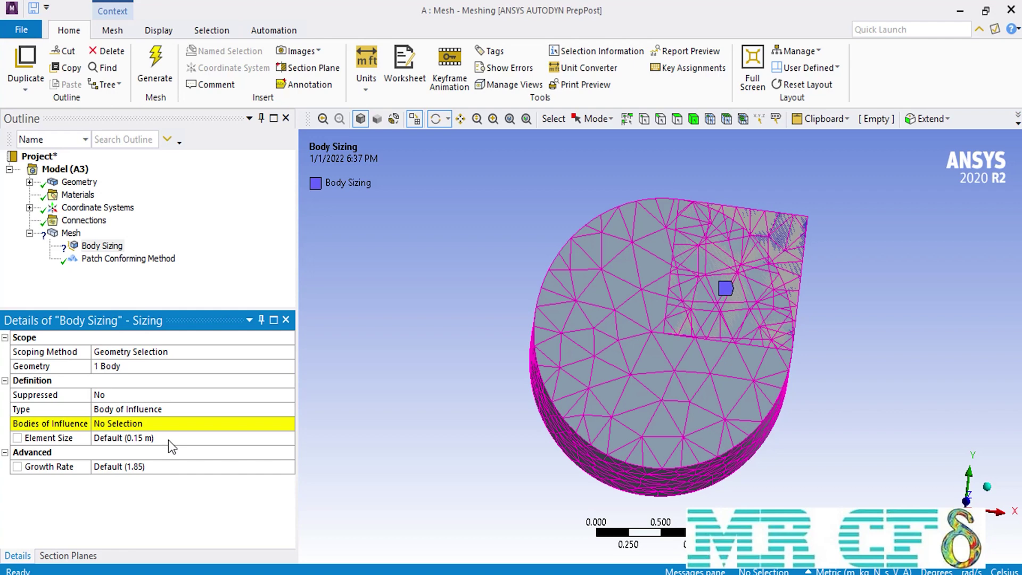
click(143, 365)
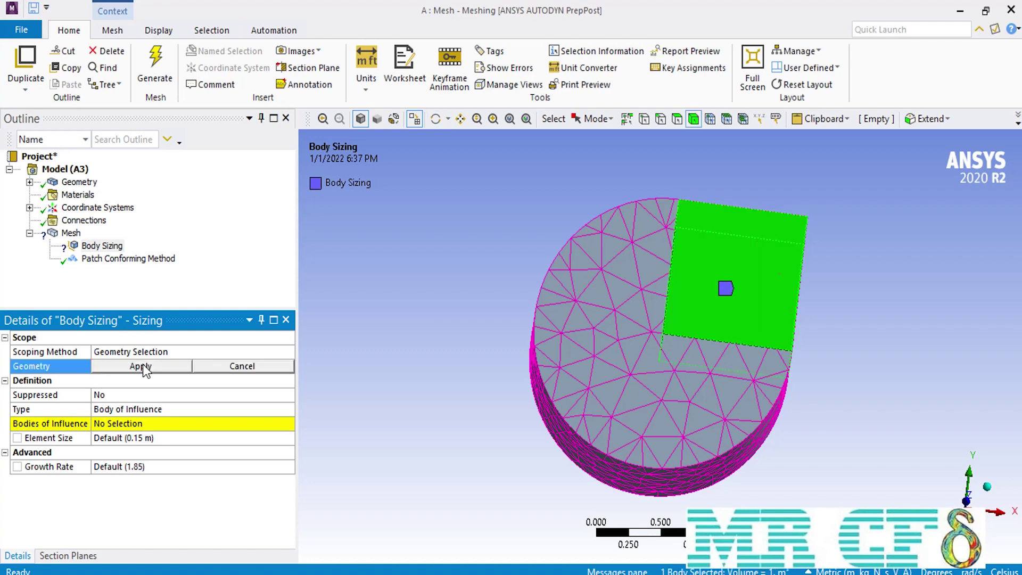
Apply the cylinder as the sizing geometry and the cube as the single body of influence.
click(581, 299)
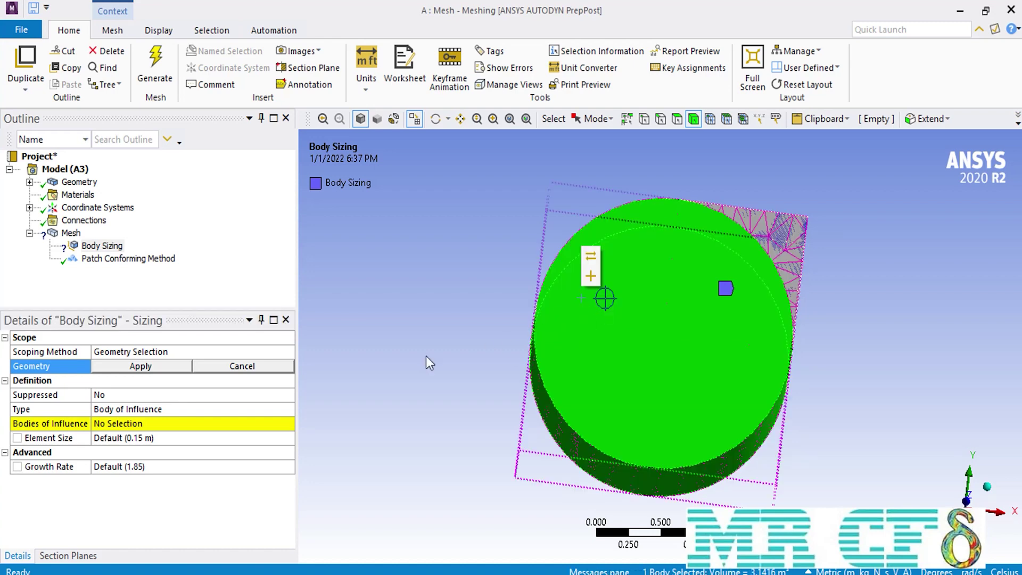
click(186, 366)
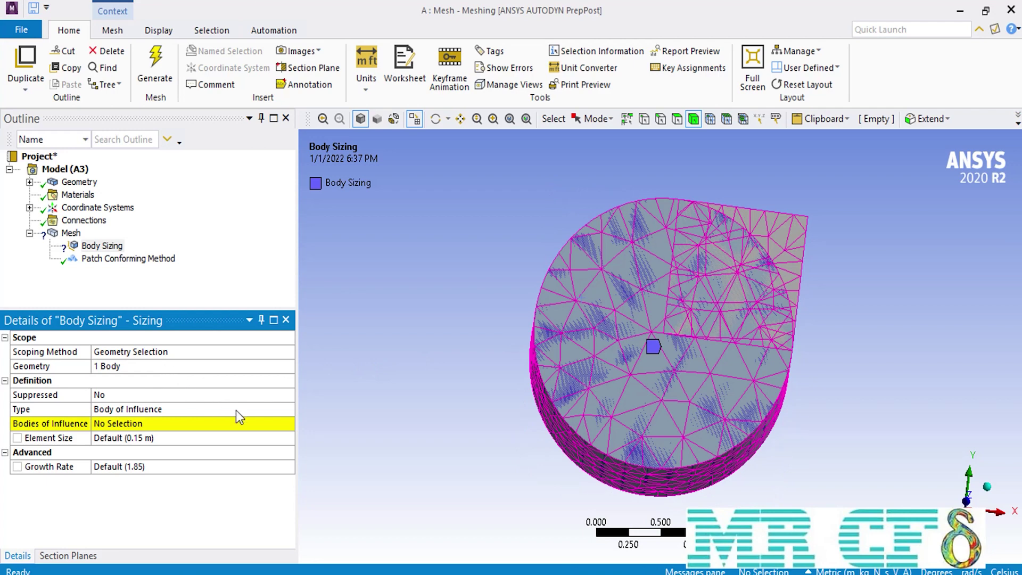
click(266, 422)
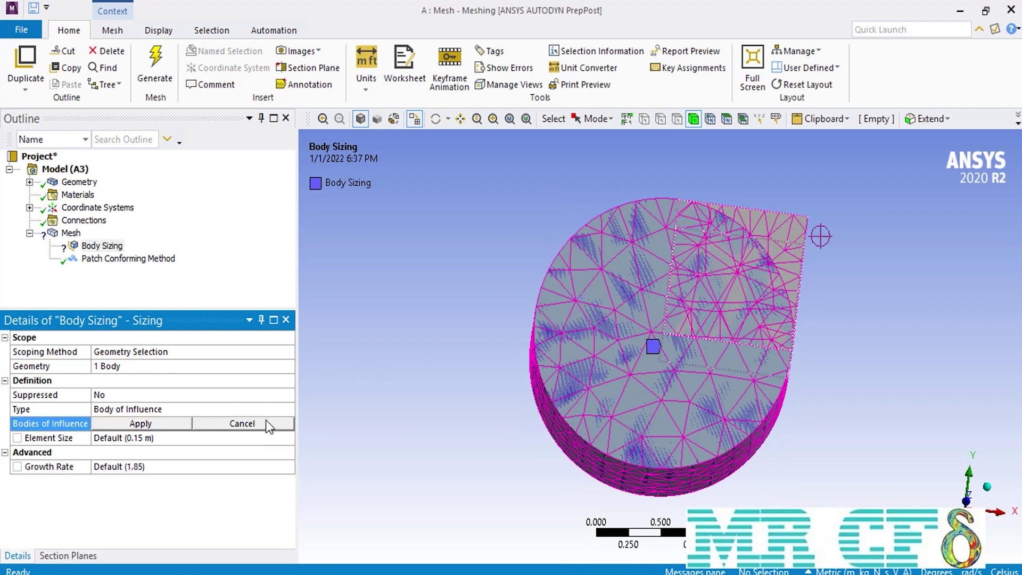
click(790, 243)
click(136, 423)
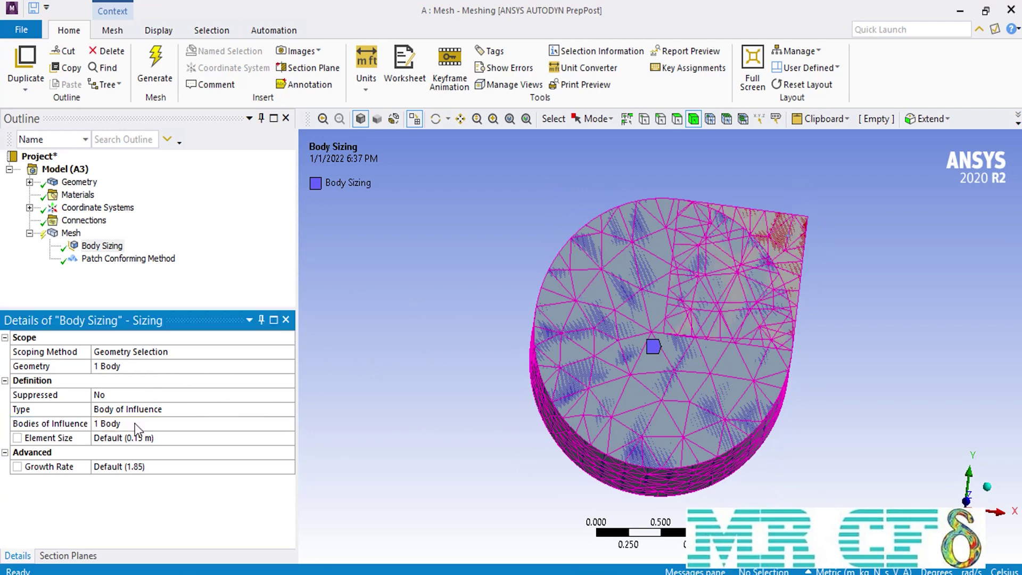
Set the Body of Influence element size to 0.05 m and regenerate the mesh.
click(171, 436)
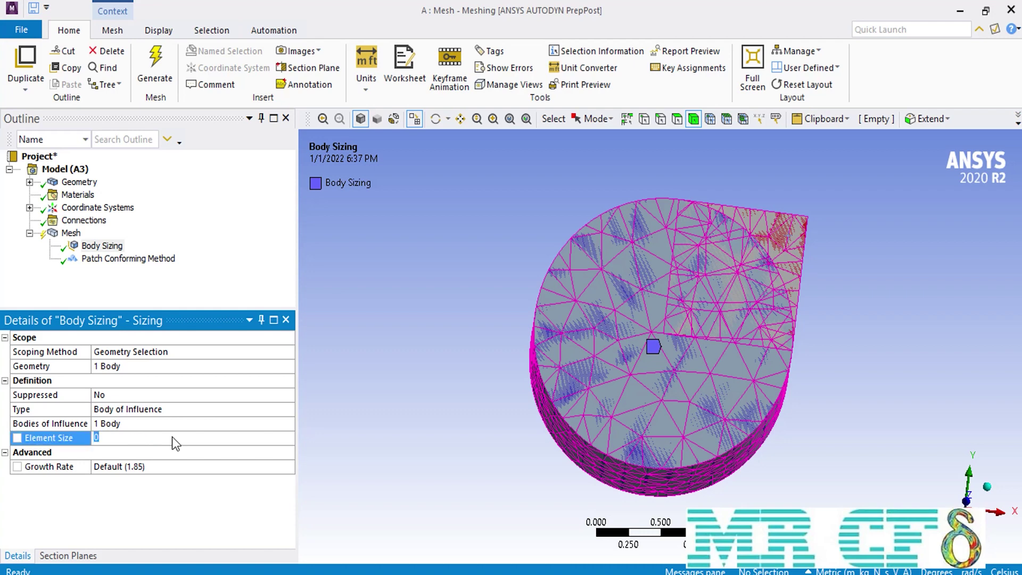
text(0.05)
click(145, 82)
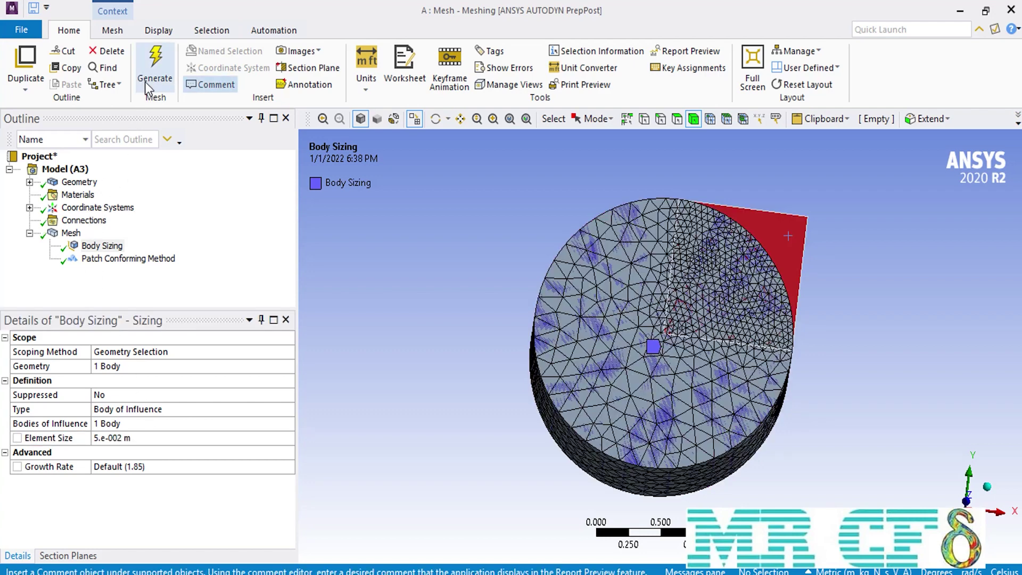